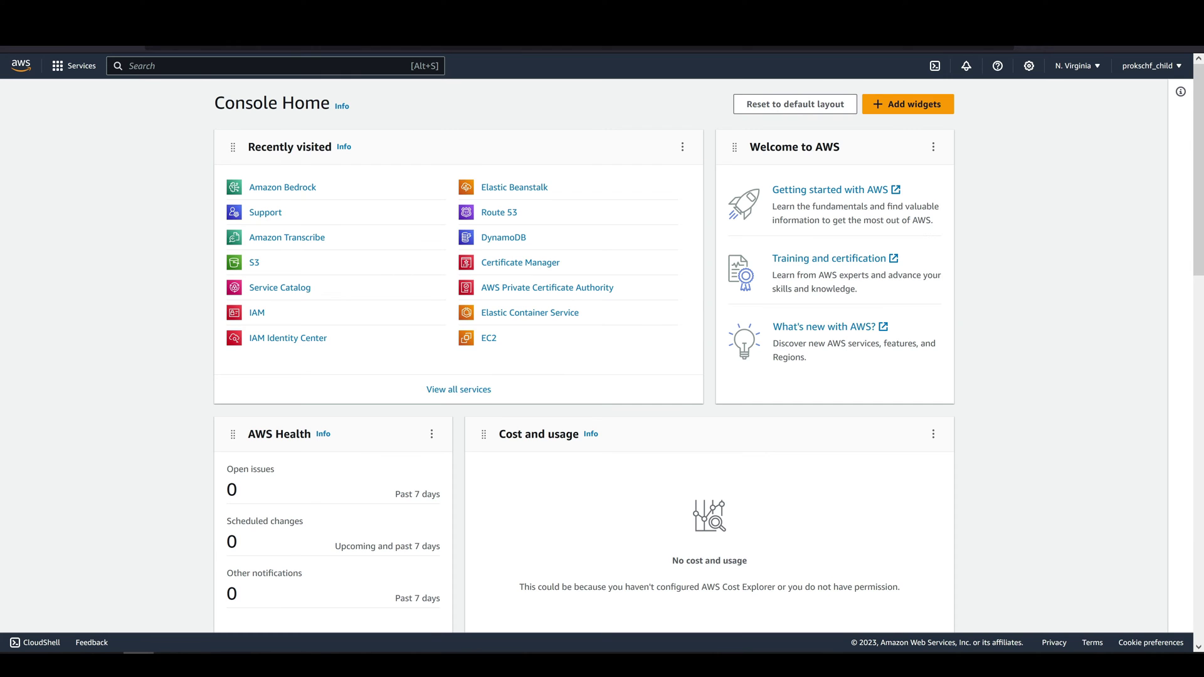
Step: Open the Amazon Bedrock service and look through its list of example prompts
key("alt+s")
type("bedr")
left_click(338, 189)
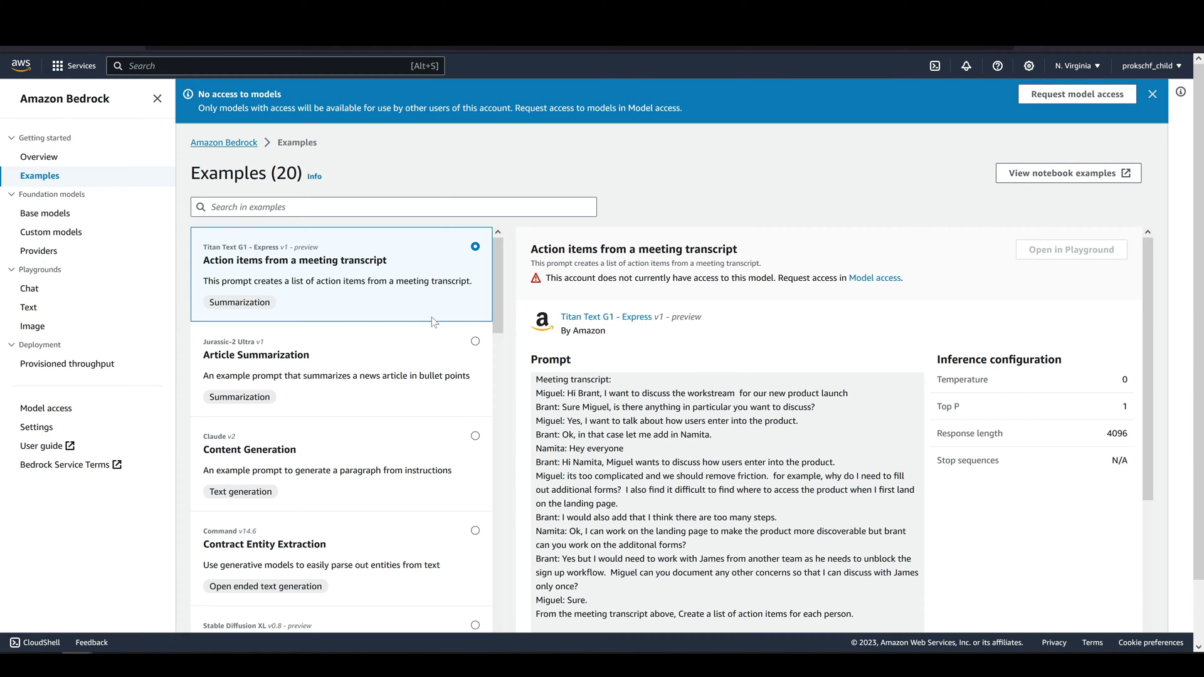
scroll(432, 332, "down", 5)
scroll(436, 345, "down", 5)
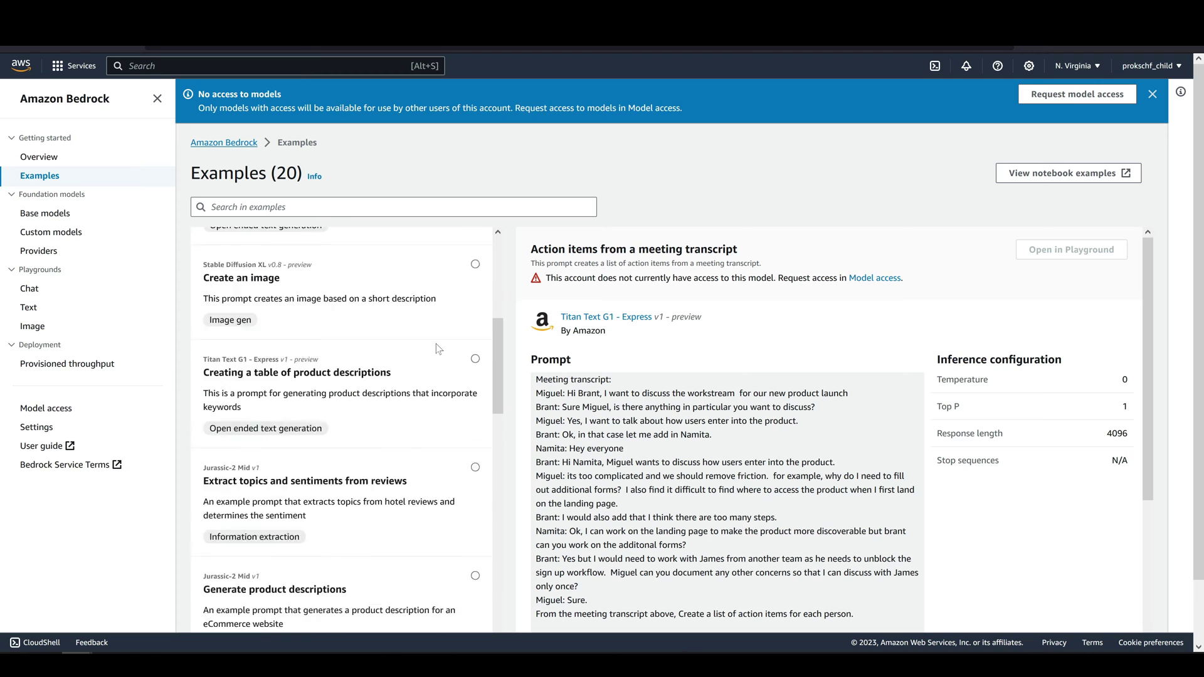
scroll(437, 345, "down", 5)
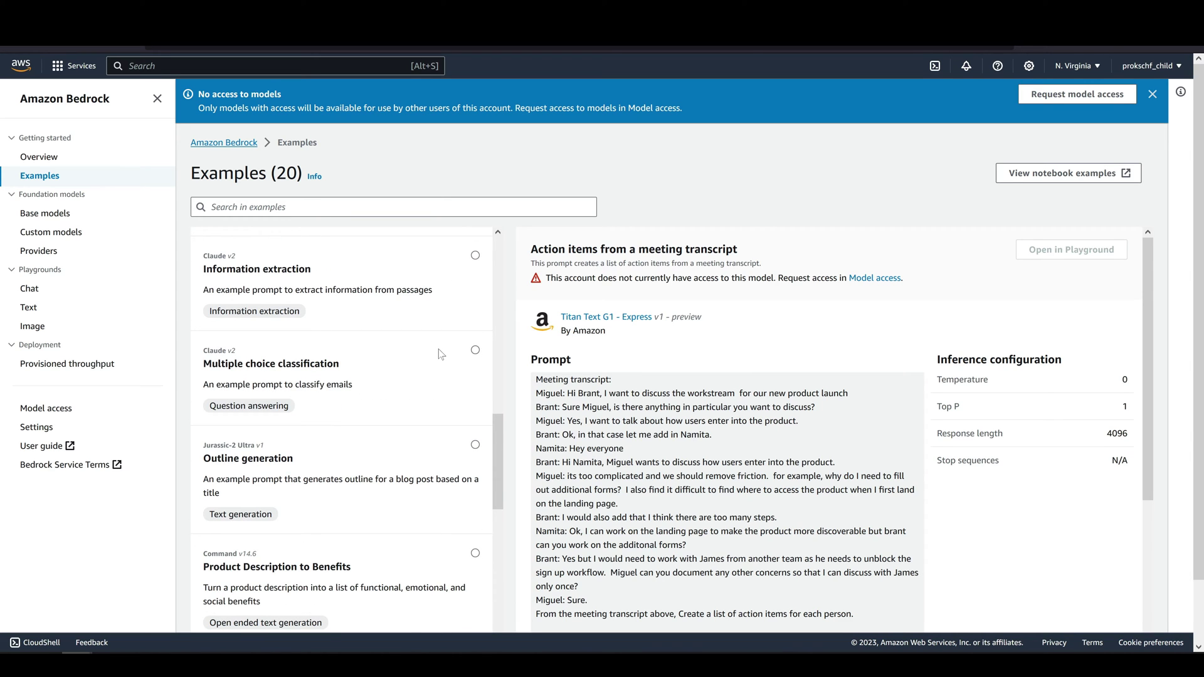
scroll(386, 340, "down", 5)
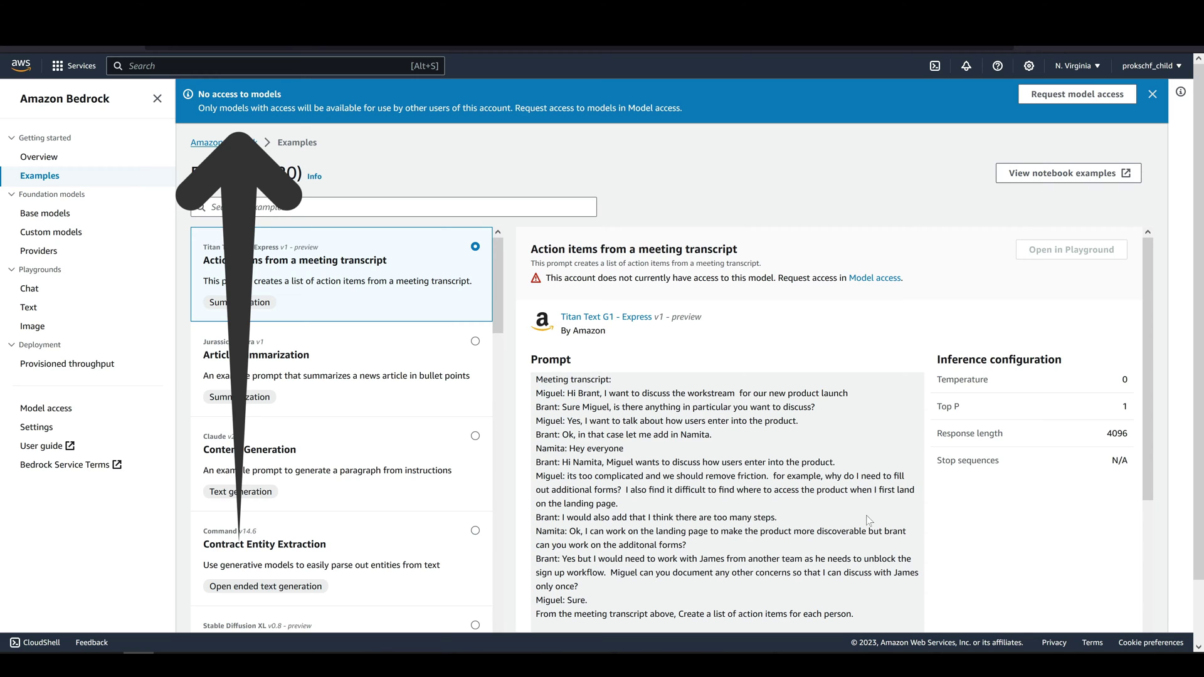
Step: Request access to all selectable base models from AI21 Labs, Cohere and Stability AI, and save the model access changes
left_click(1042, 96)
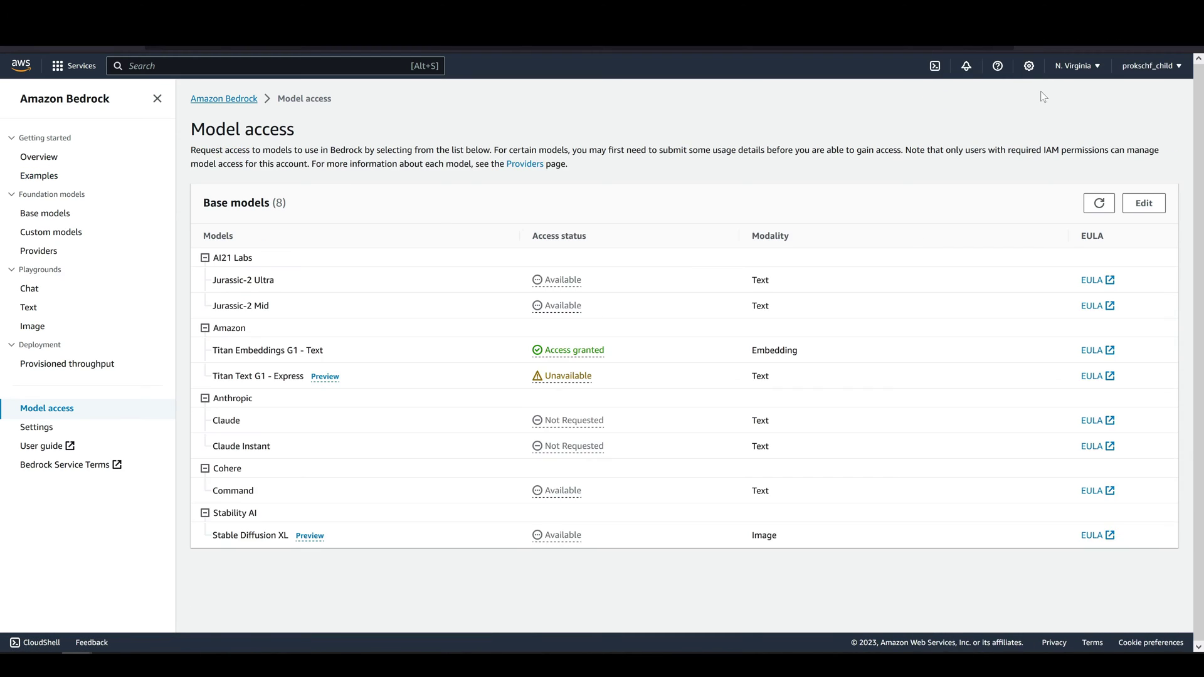
left_click(1144, 207)
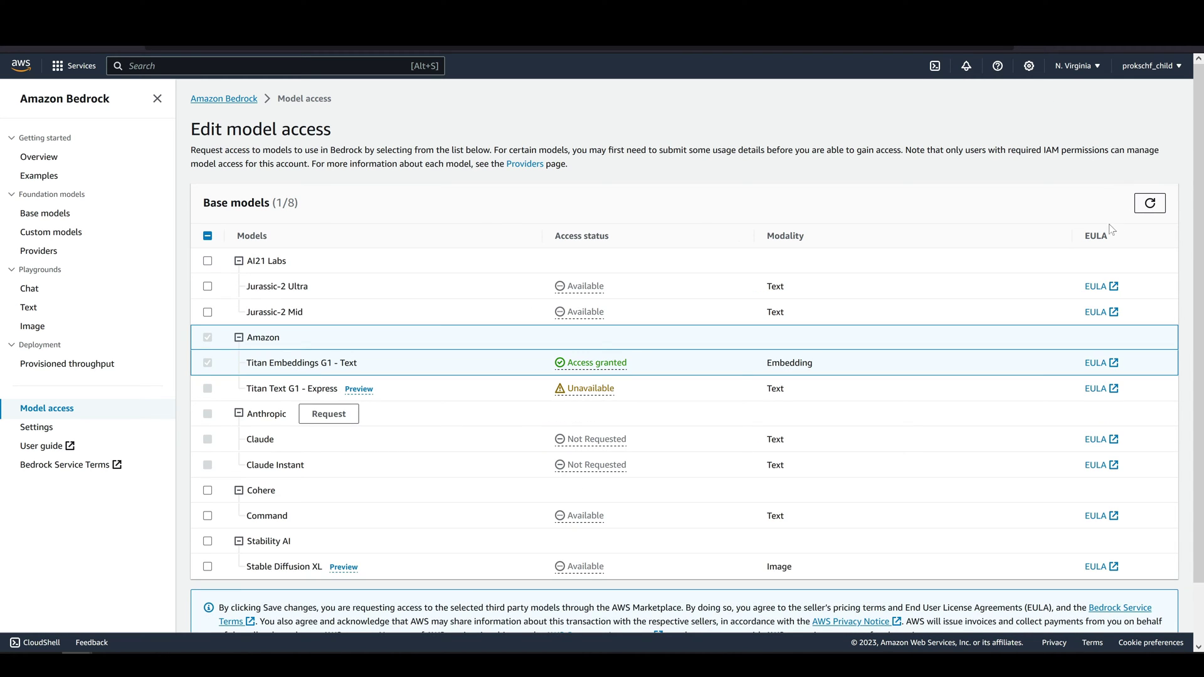
left_click(208, 236)
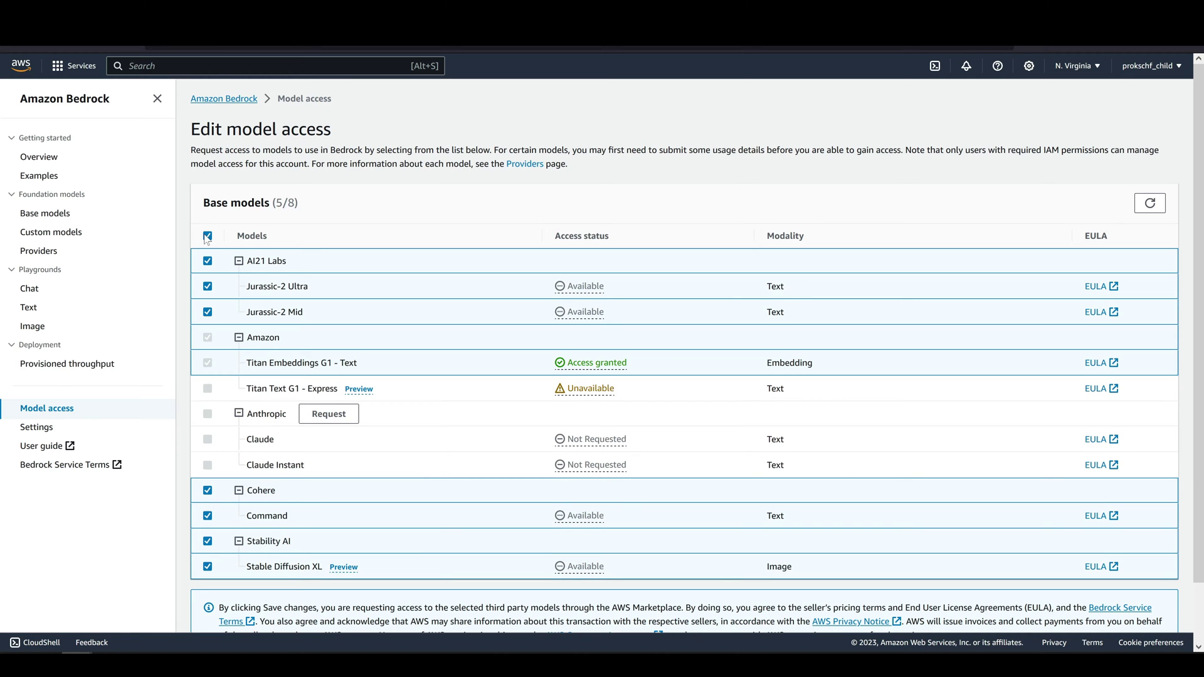
scroll(1010, 461, "down", 1)
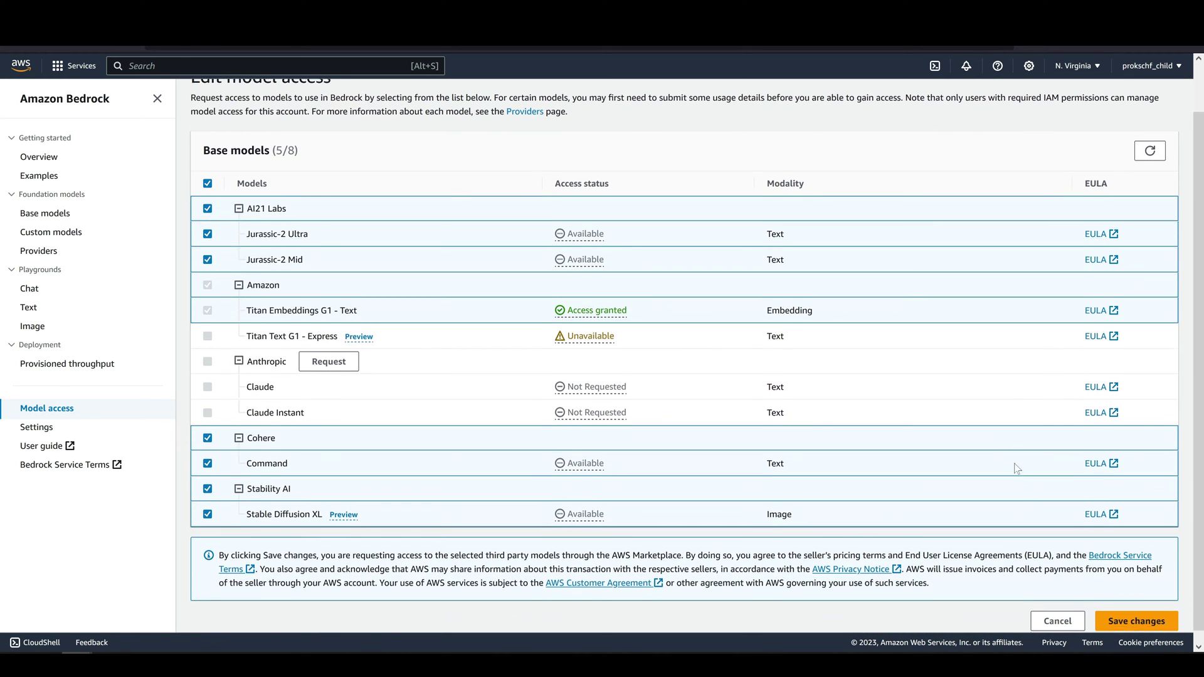
left_click(1126, 610)
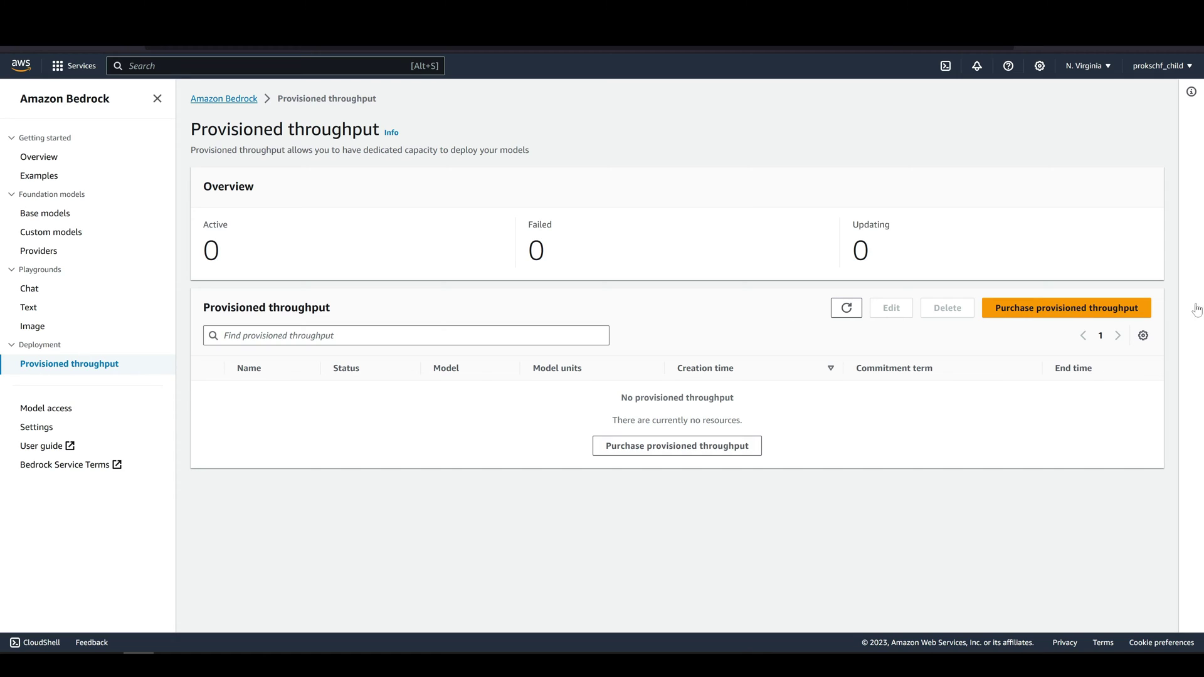
Step: Start a provisioned throughput purchase and check which models are offered under the Amazon and Fine-Tuned Models categories
left_click(1052, 322)
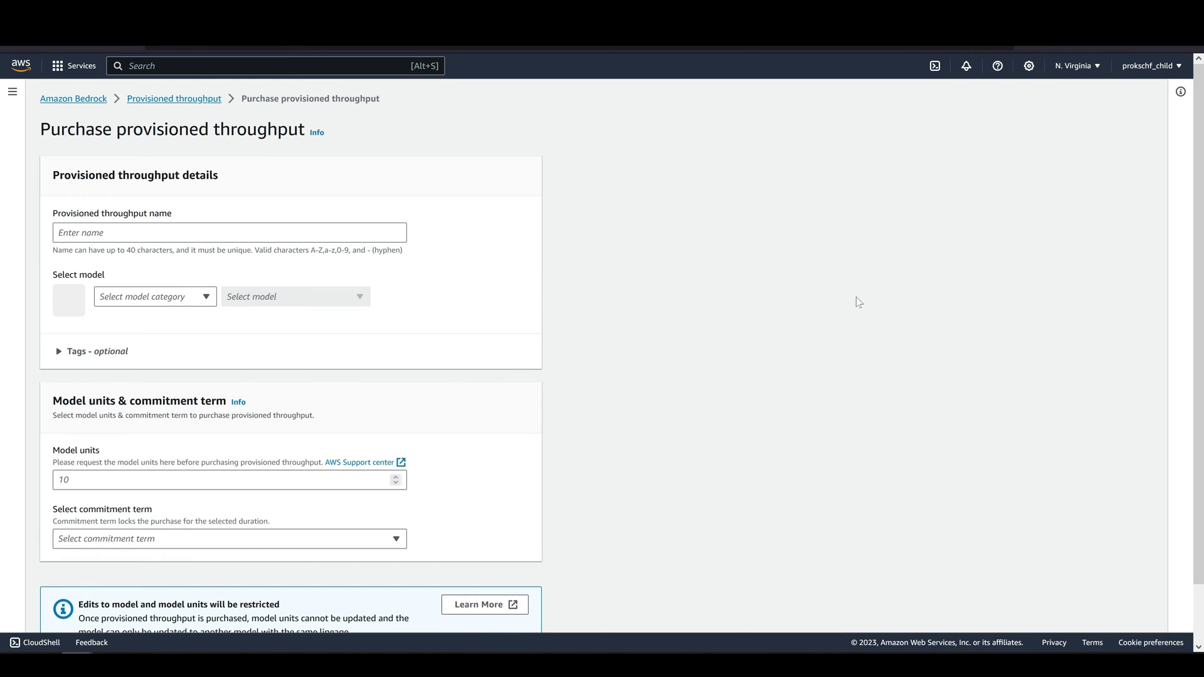
left_click(201, 297)
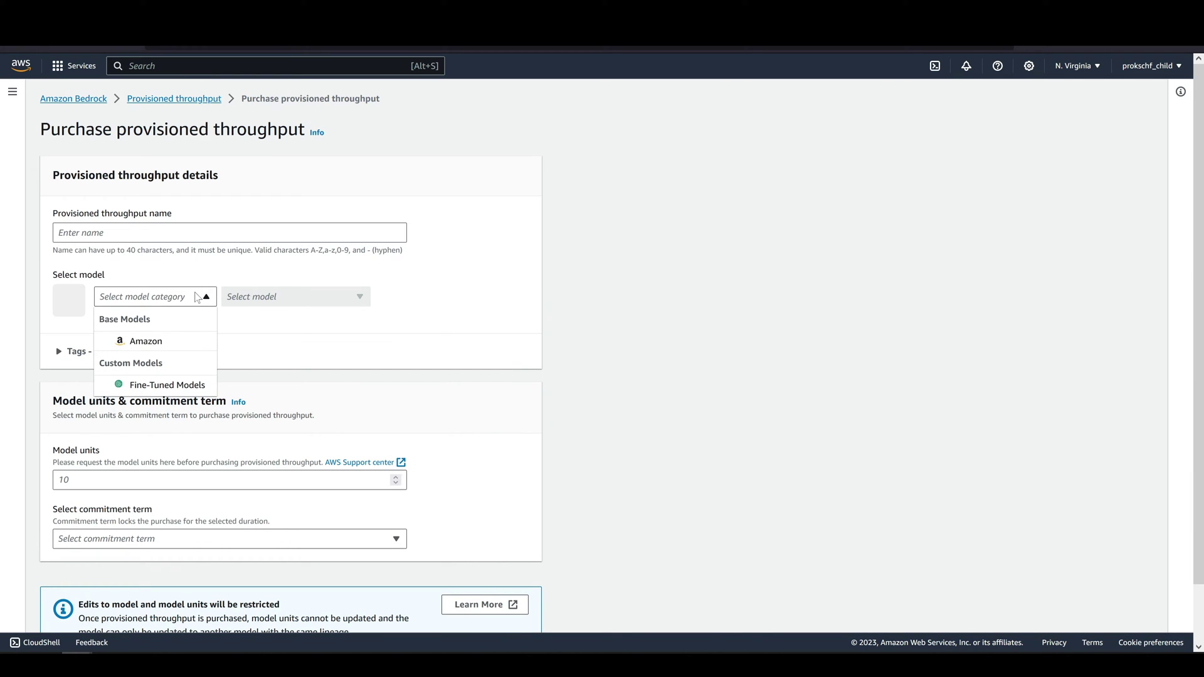
left_click(200, 341)
left_click(258, 298)
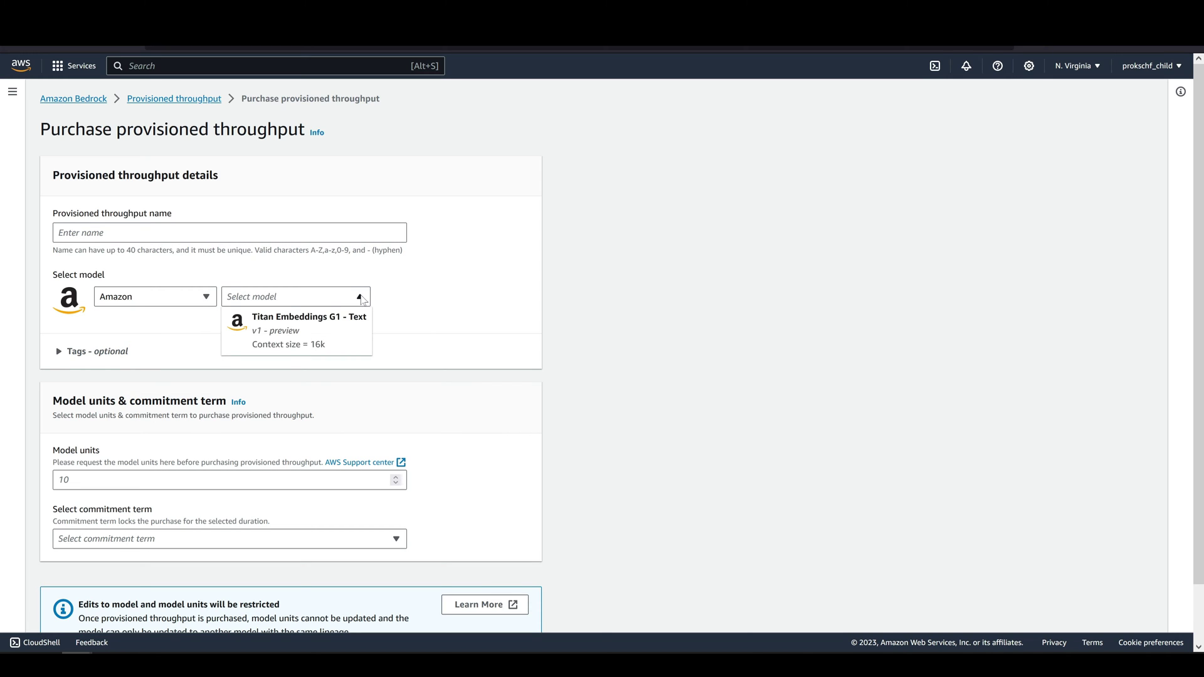
left_click(212, 300)
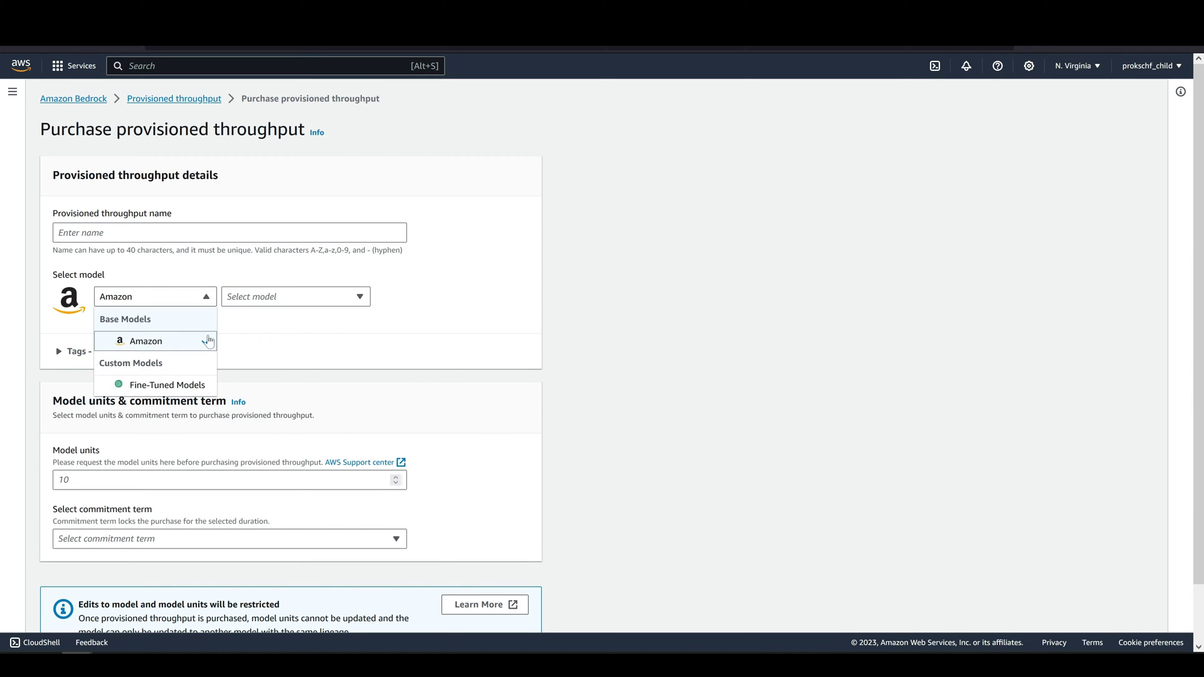
left_click(196, 386)
left_click(280, 297)
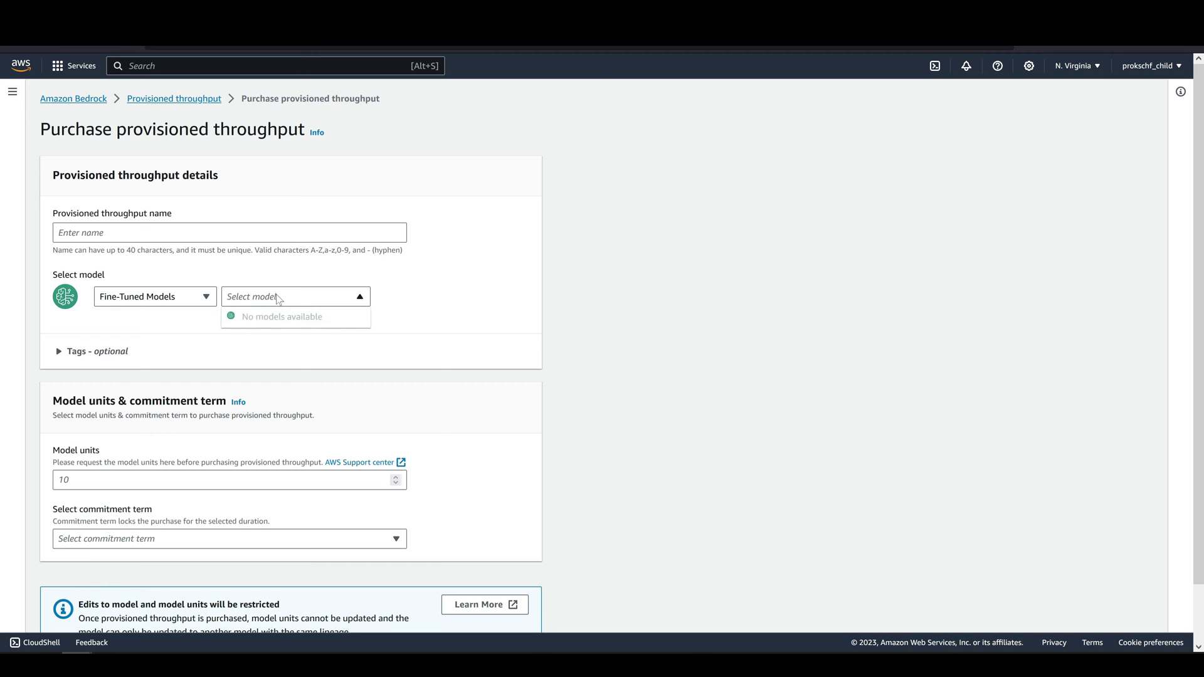
Step: Choose Amazon's Titan Embeddings G1 - Text for the provisioned throughput and inspect the commitment term and model units settings
left_click(193, 301)
left_click(179, 340)
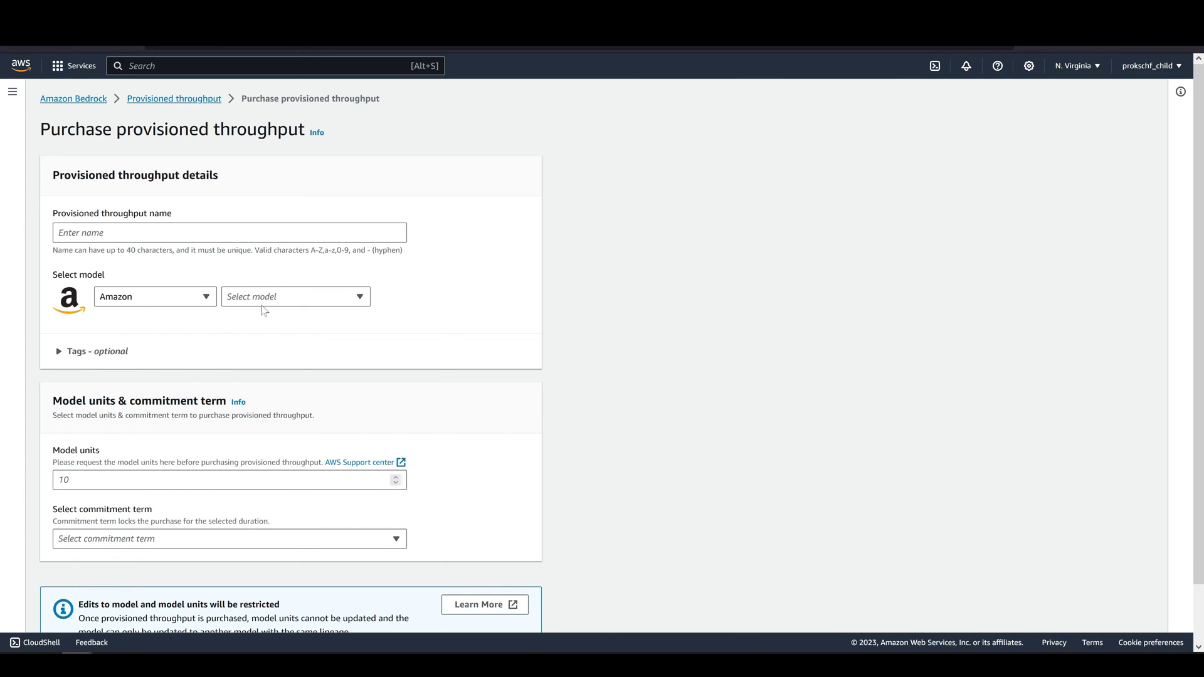
left_click(263, 301)
left_click(273, 340)
scroll(452, 309, "down", 2)
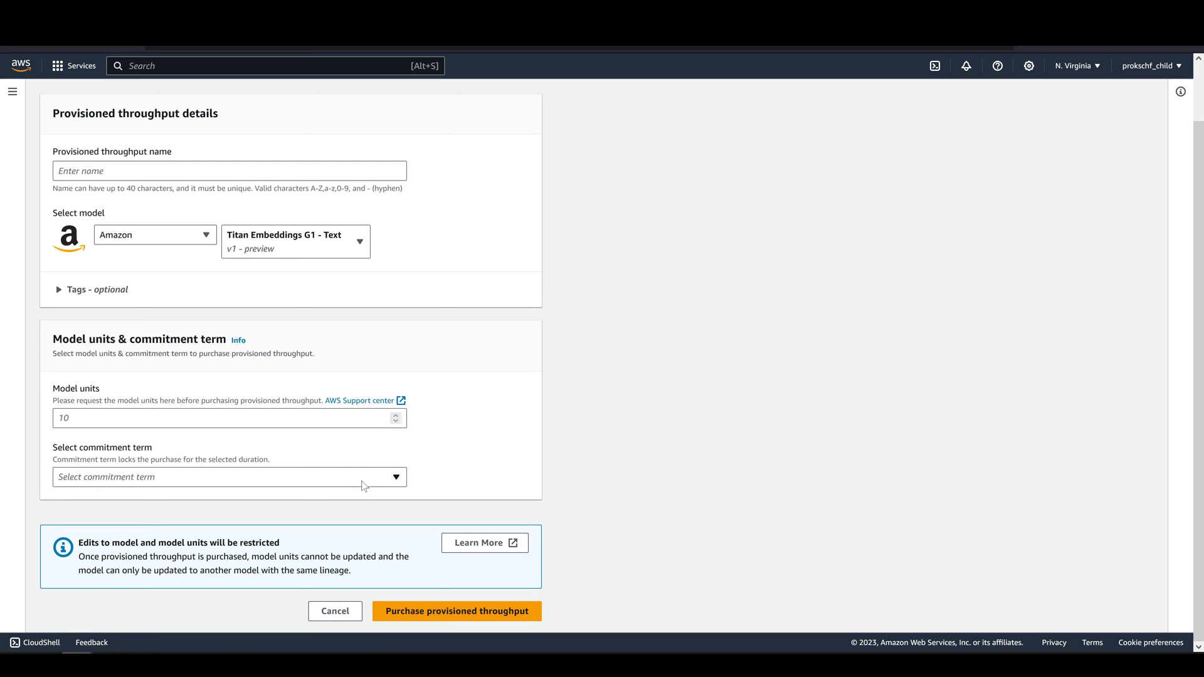
left_click(365, 484)
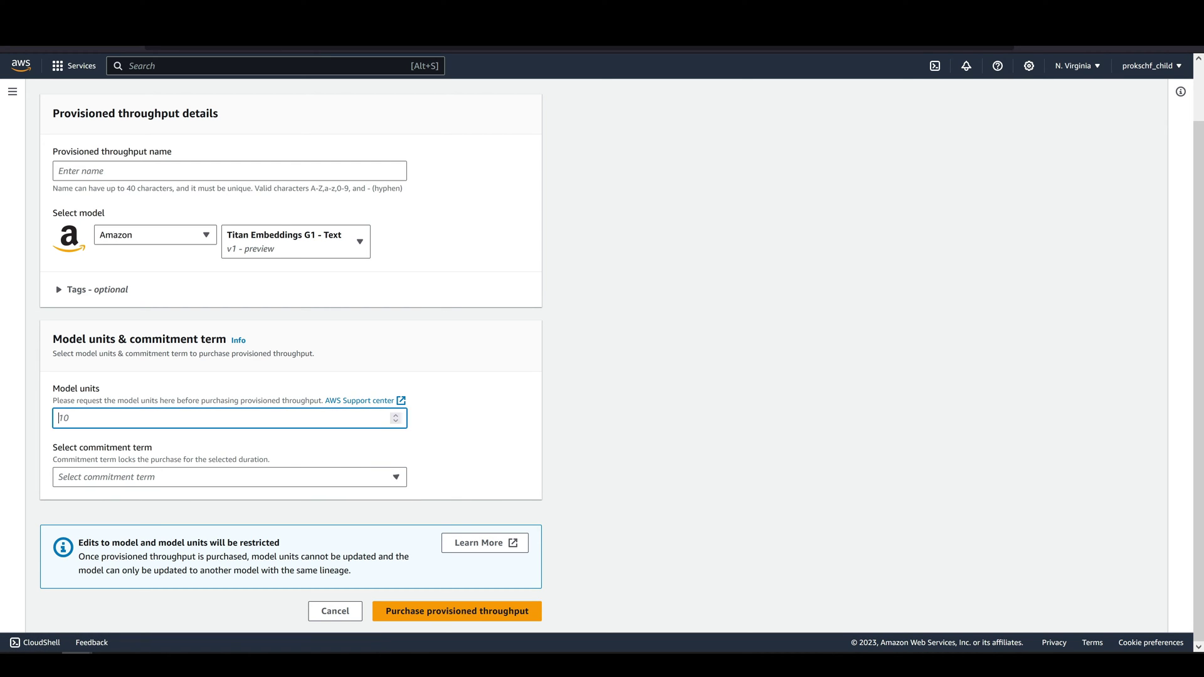
left_click(333, 419)
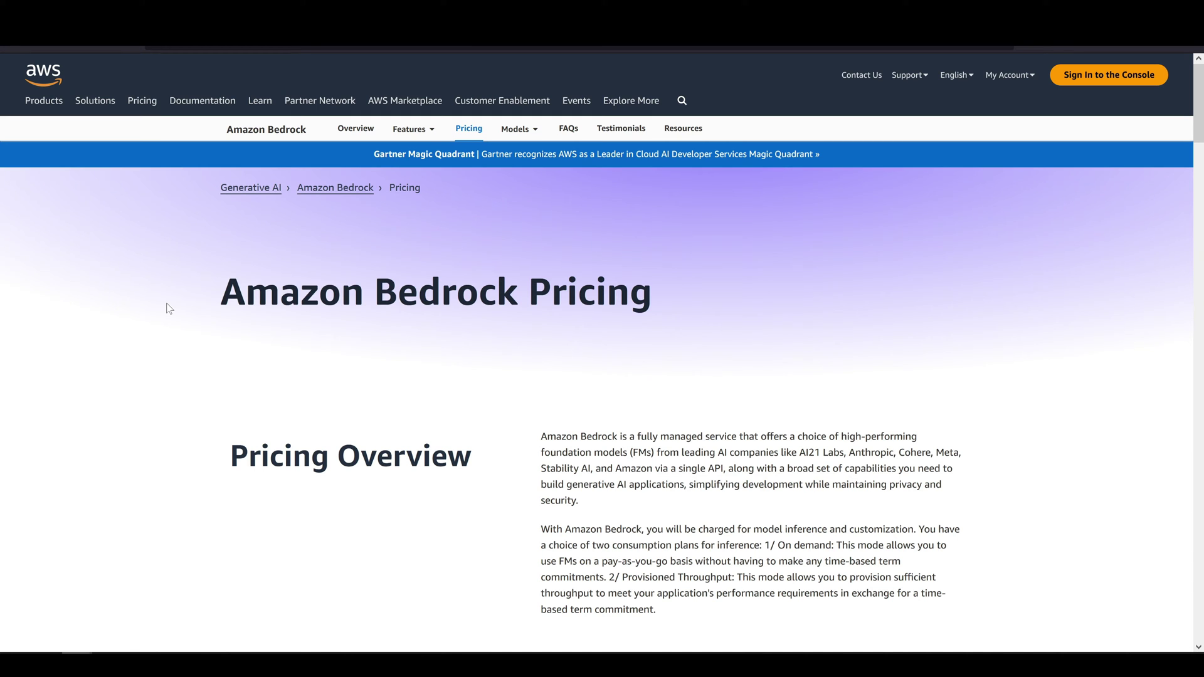
Step: Review the Amazon Bedrock pricing models and the price breakdown by model provider
scroll(168, 307, "down", 10)
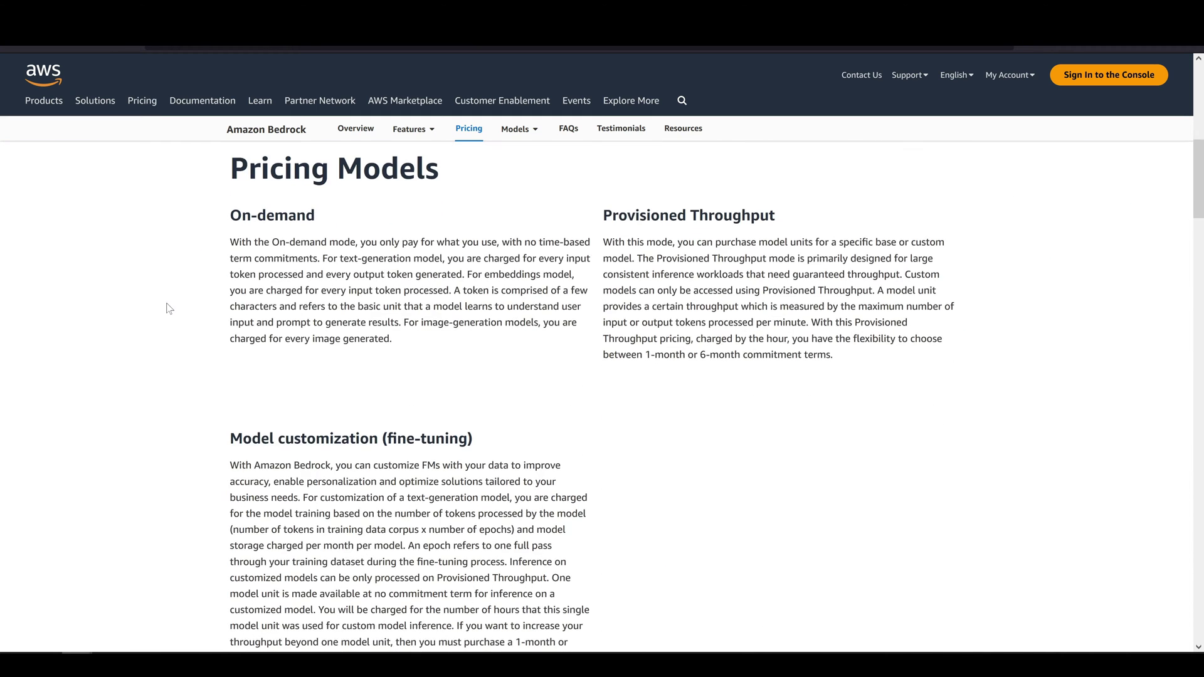
scroll(169, 309, "down", 4)
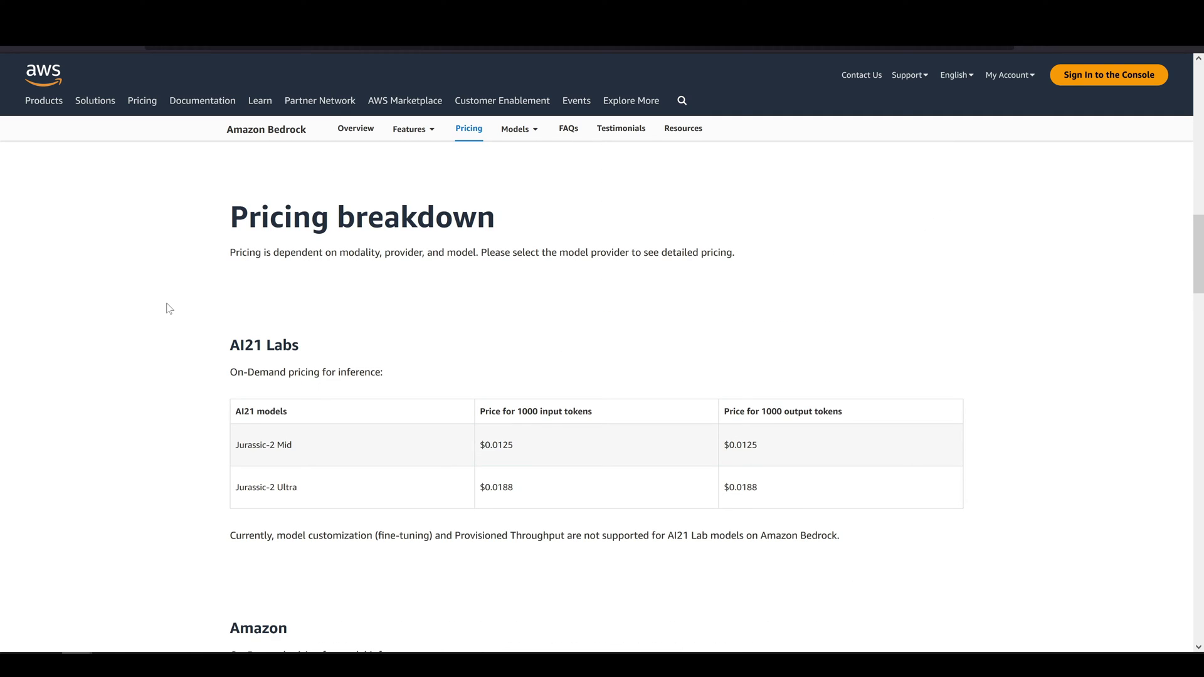
scroll(170, 308, "down", 9)
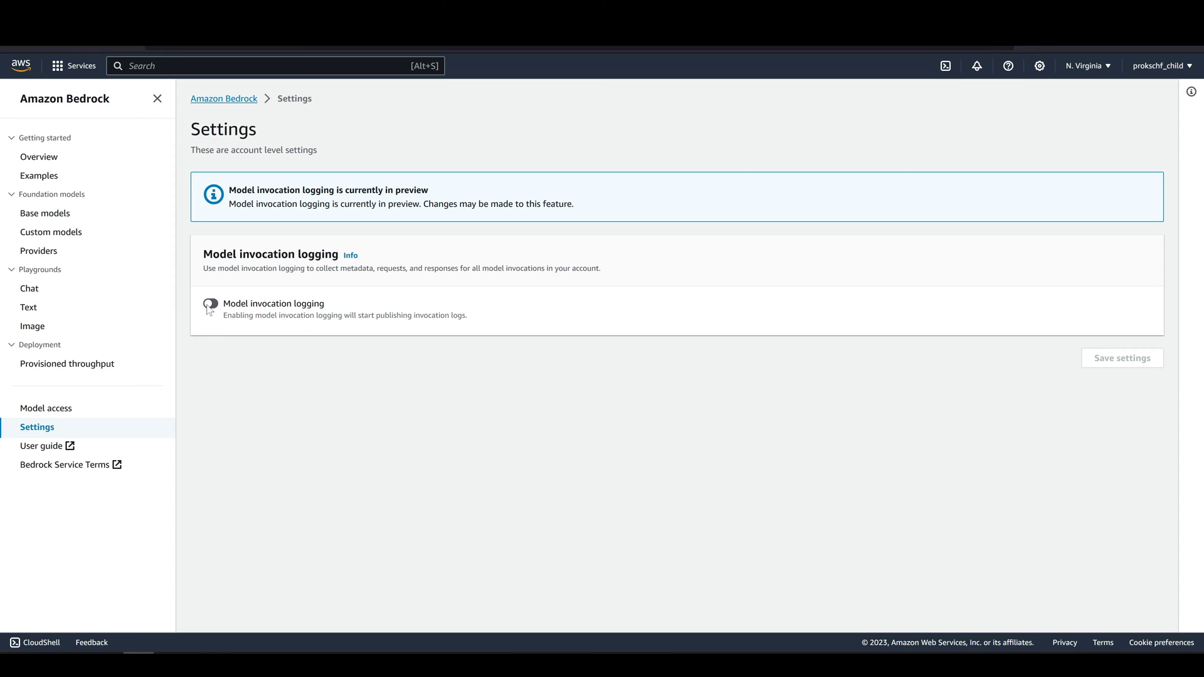
Step: Enable model invocation logging to both S3 and Cloudwatch Logs, and select the S3 bucket myvidsytbucket
left_click(209, 305)
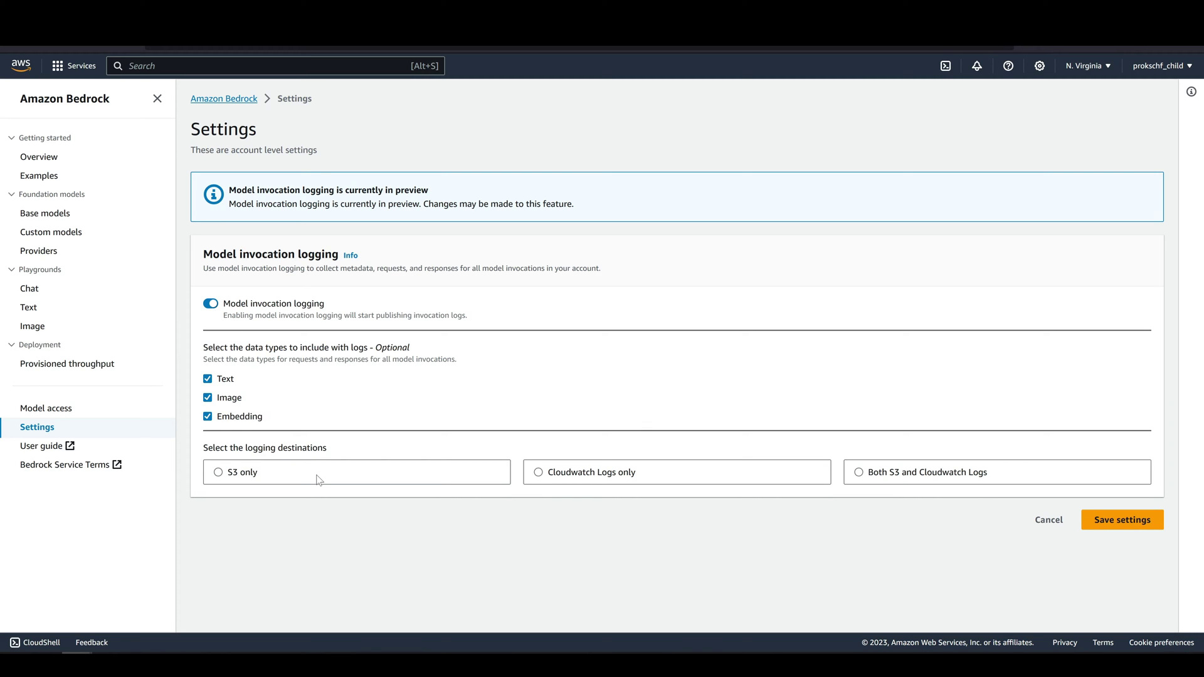
left_click(883, 475)
scroll(878, 470, "down", 5)
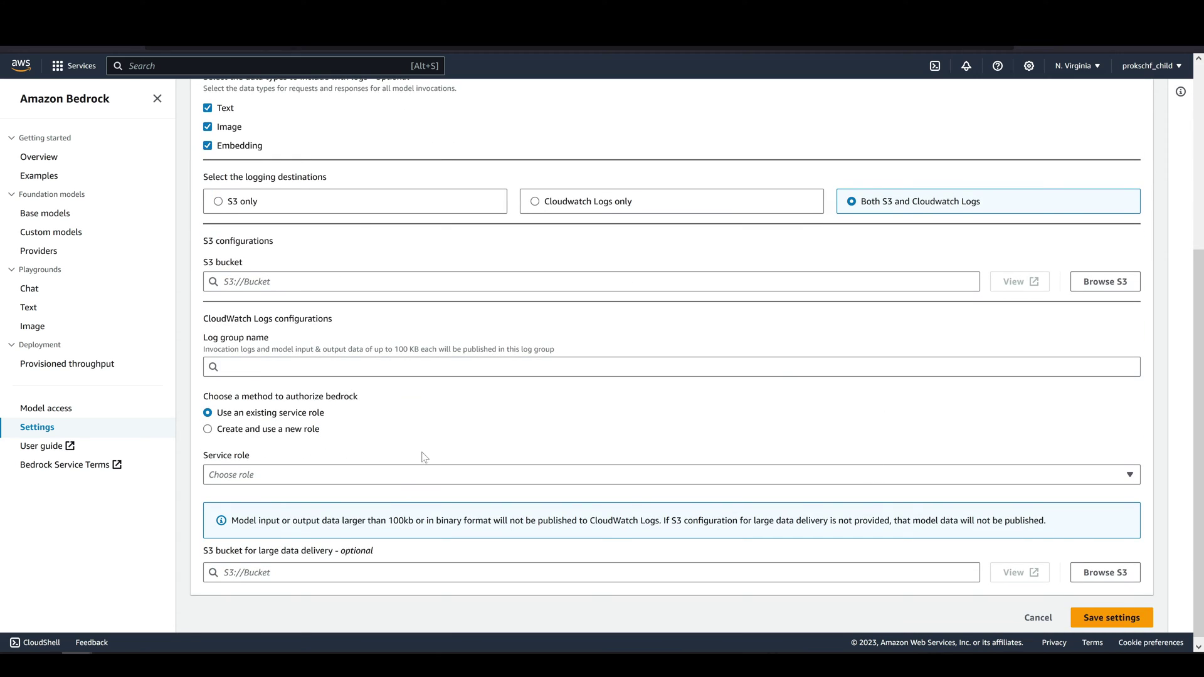
left_click(1096, 283)
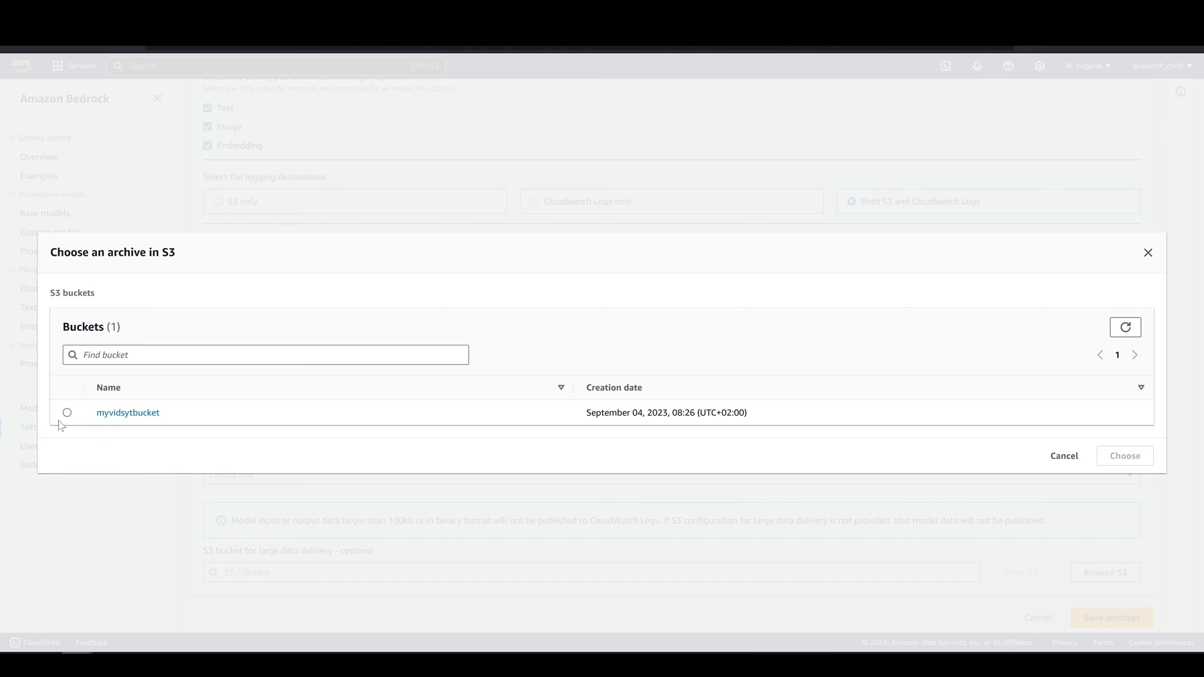
left_click(70, 414)
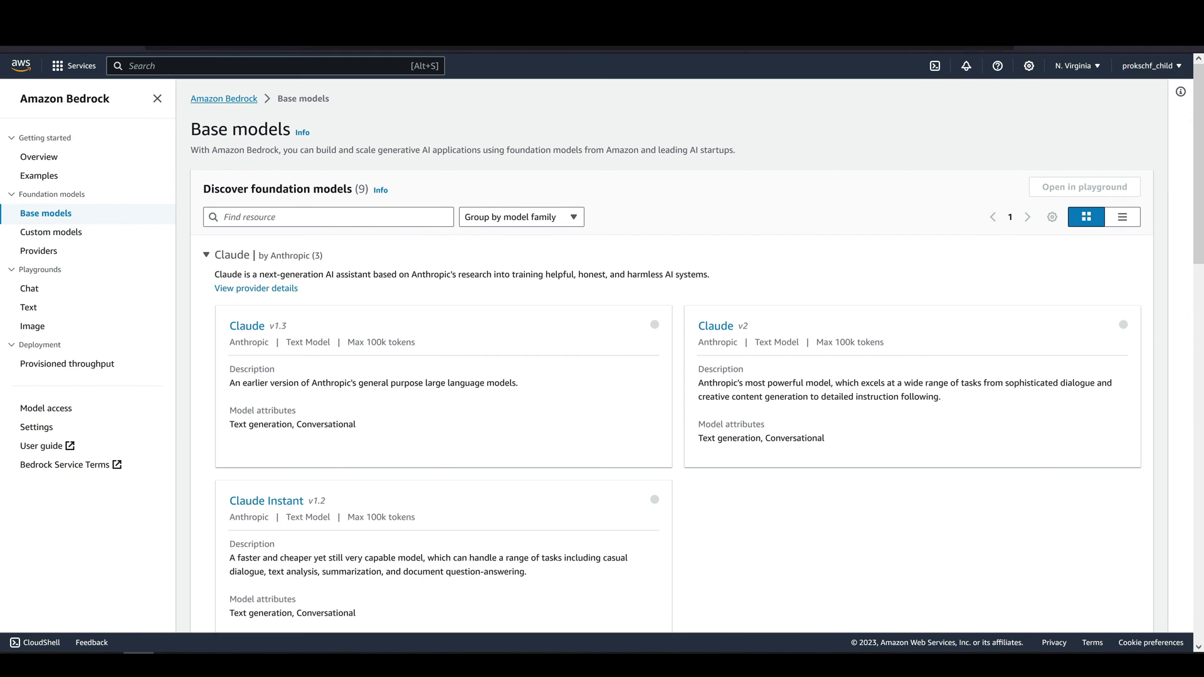
Step: Filter the base models to Titan Embeddings G1 - Text and open that model's details
left_click(226, 217)
type("titn")
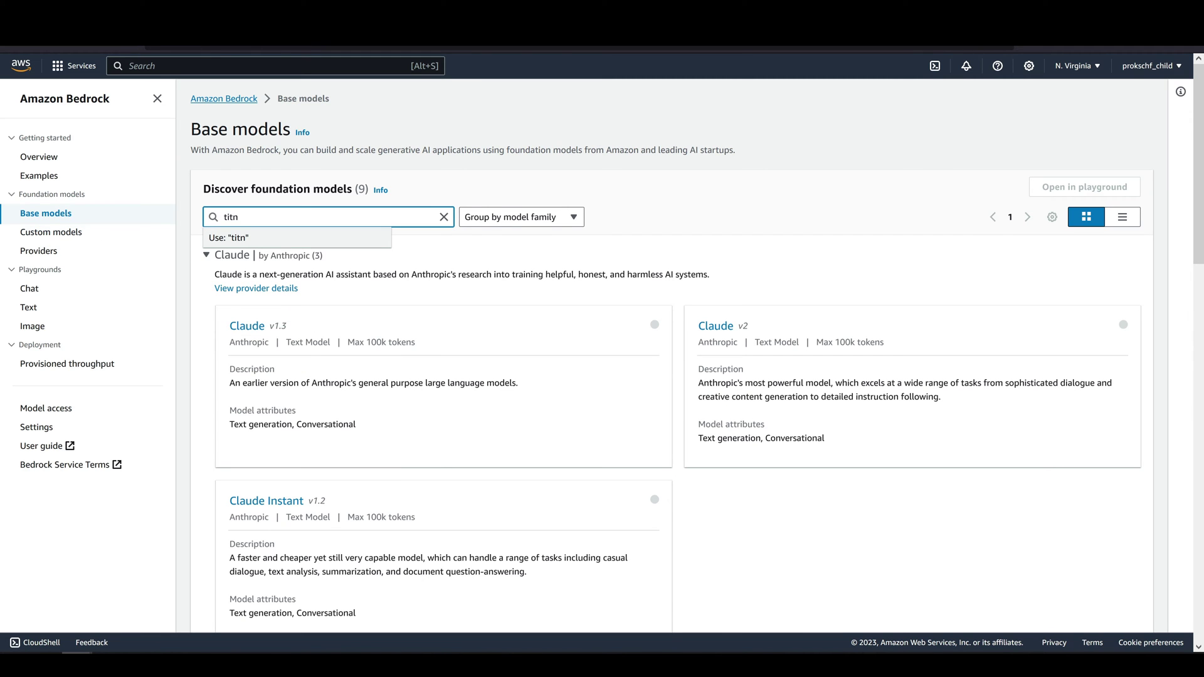
key("BackSpace")
left_click(306, 287)
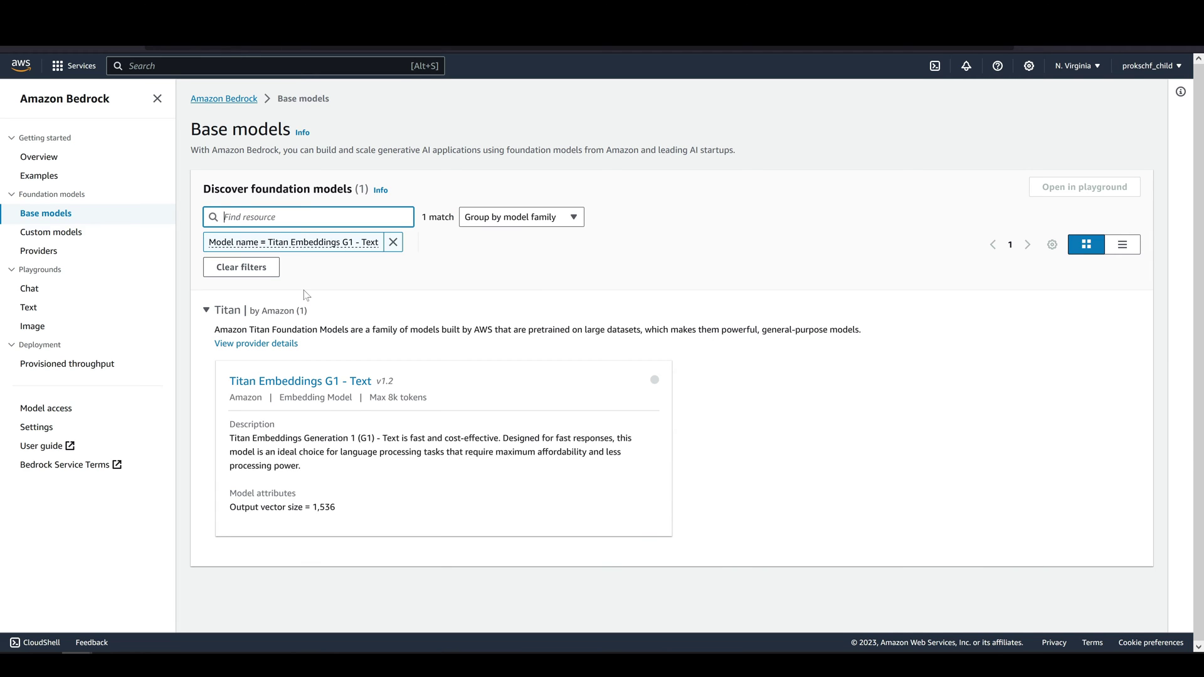
left_click(320, 384)
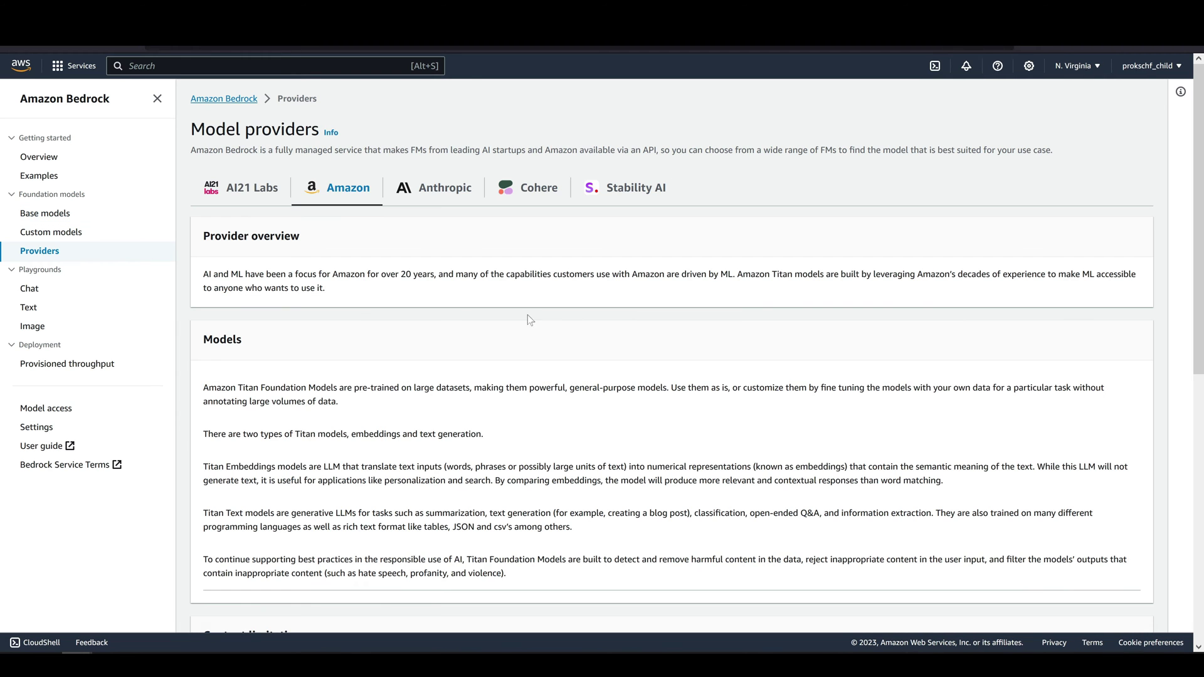
Step: Review the Amazon provider's Titan Embeddings G1 - Text specifications, API request sample and content limitations
scroll(774, 304, "down", 5)
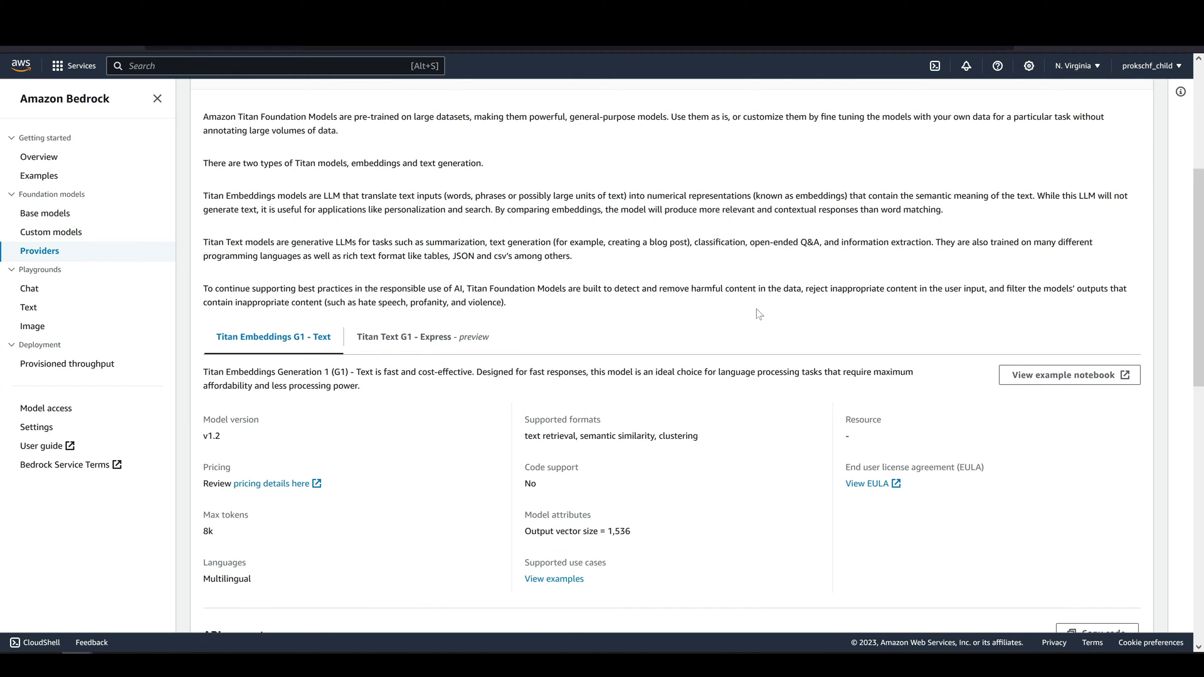
scroll(750, 314, "down", 4)
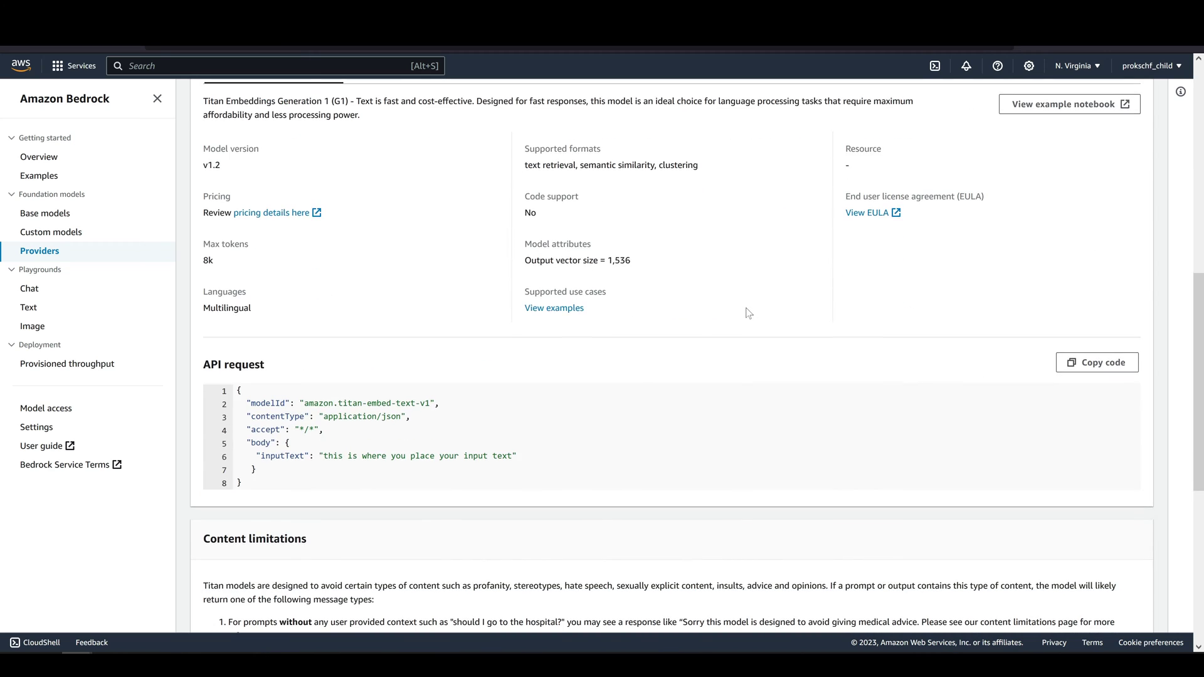
scroll(734, 326, "down", 4)
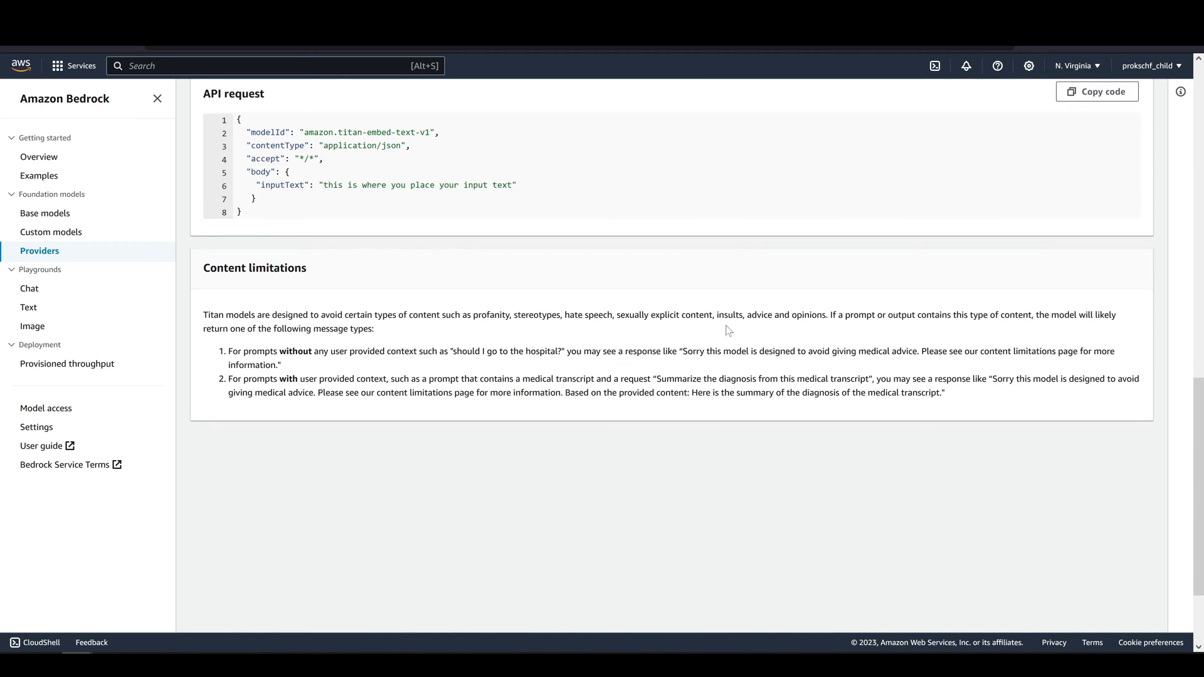
scroll(727, 330, "up", 9)
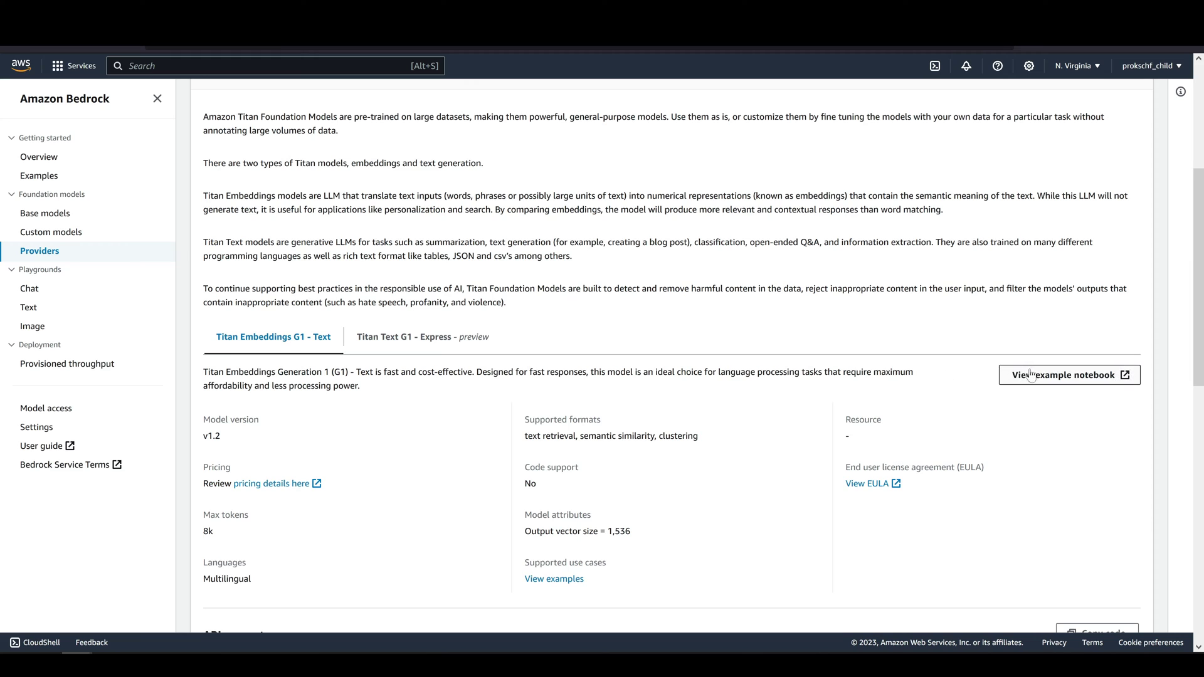
Step: Open the Titan Embeddings example notebook and read the Bedrock API guidance on boto3 and InvokeModel
left_click(1038, 376)
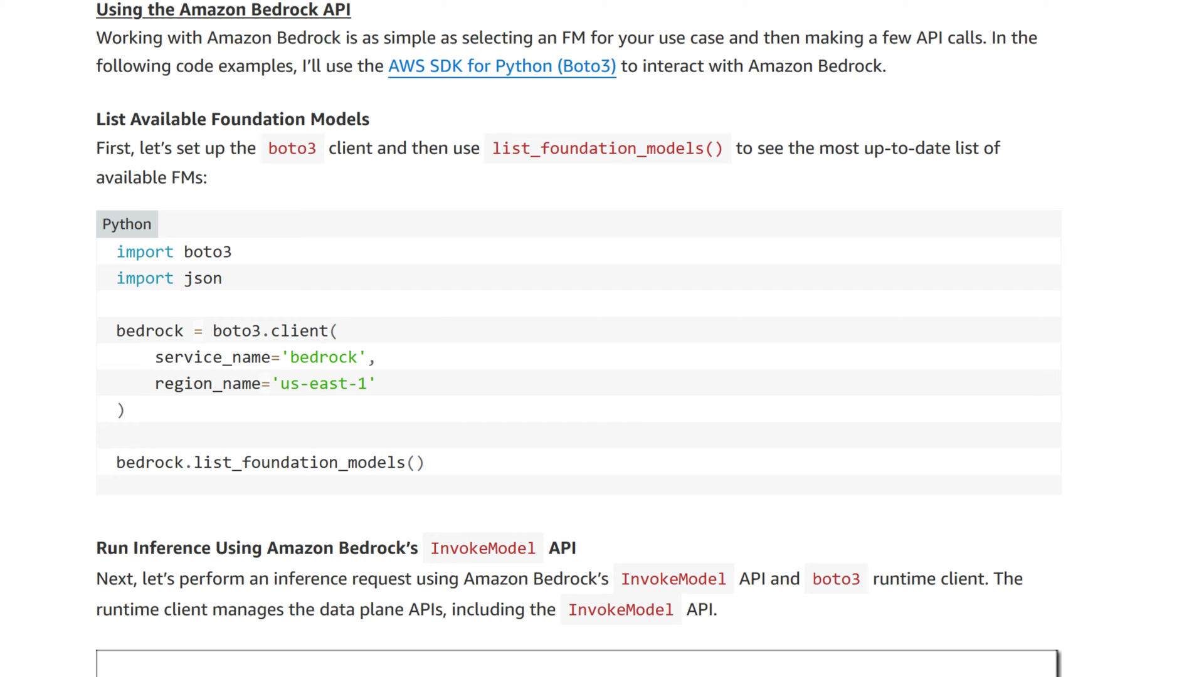
scroll(577, 351, "down", 10)
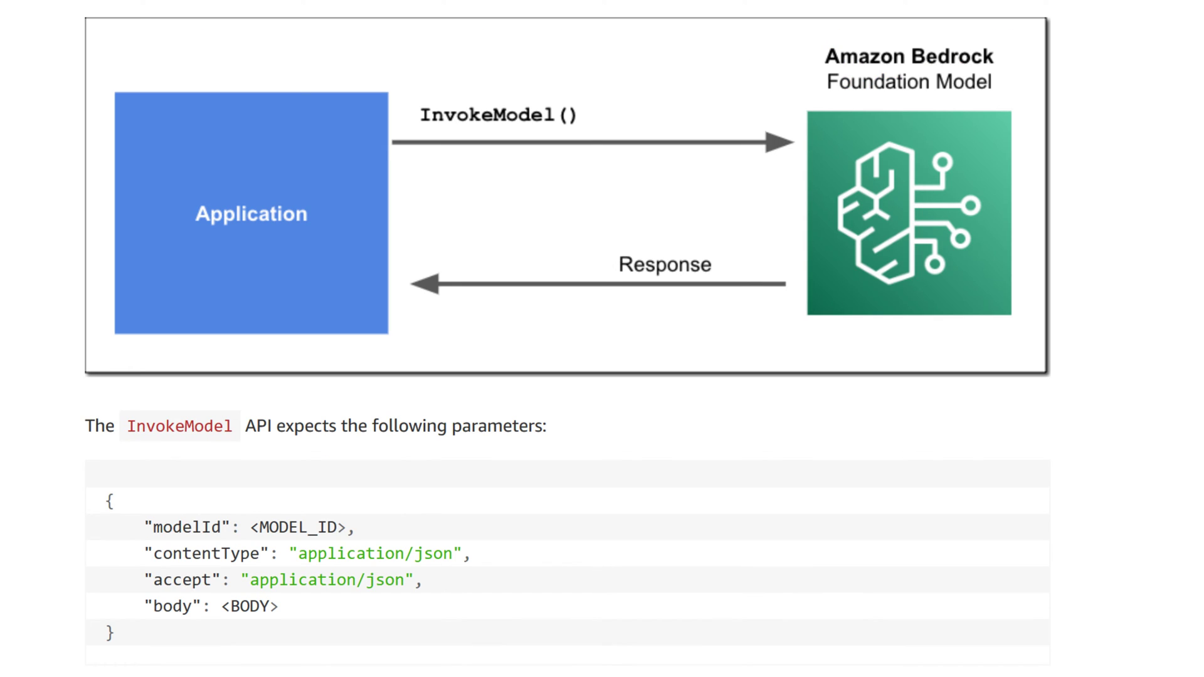
scroll(577, 351, "down", 15)
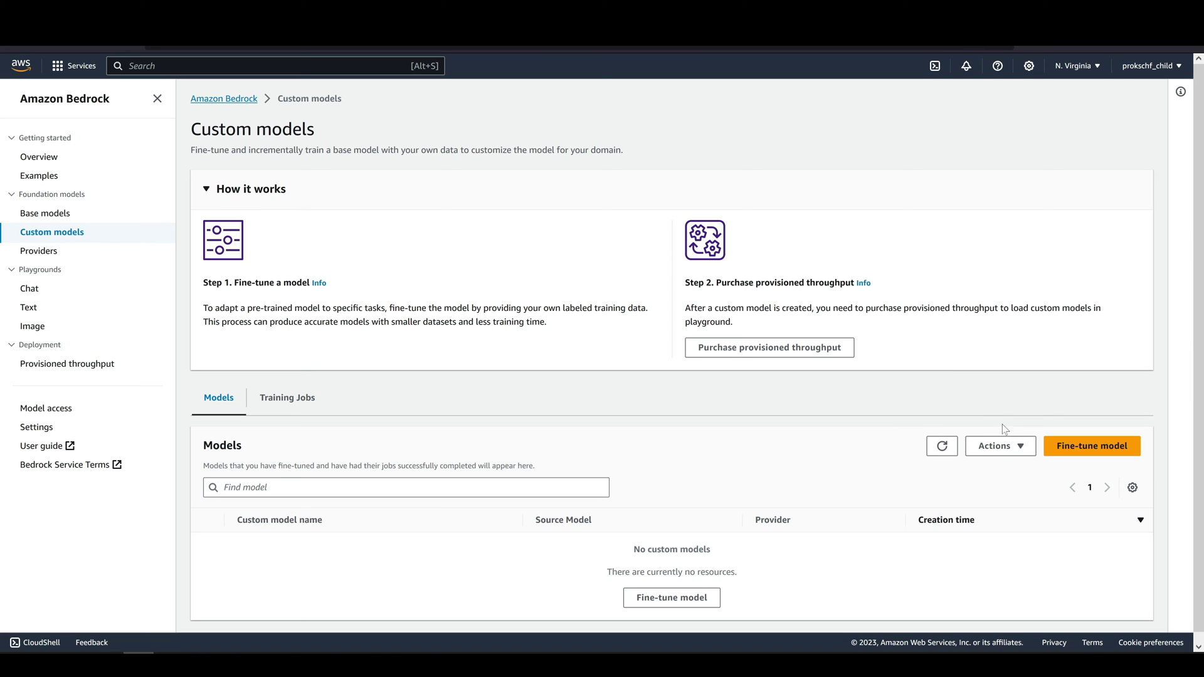
Step: Open the fine-tune job creation form for custom models and review its model, job, input data, hyperparameter, output and service access settings
left_click(1092, 447)
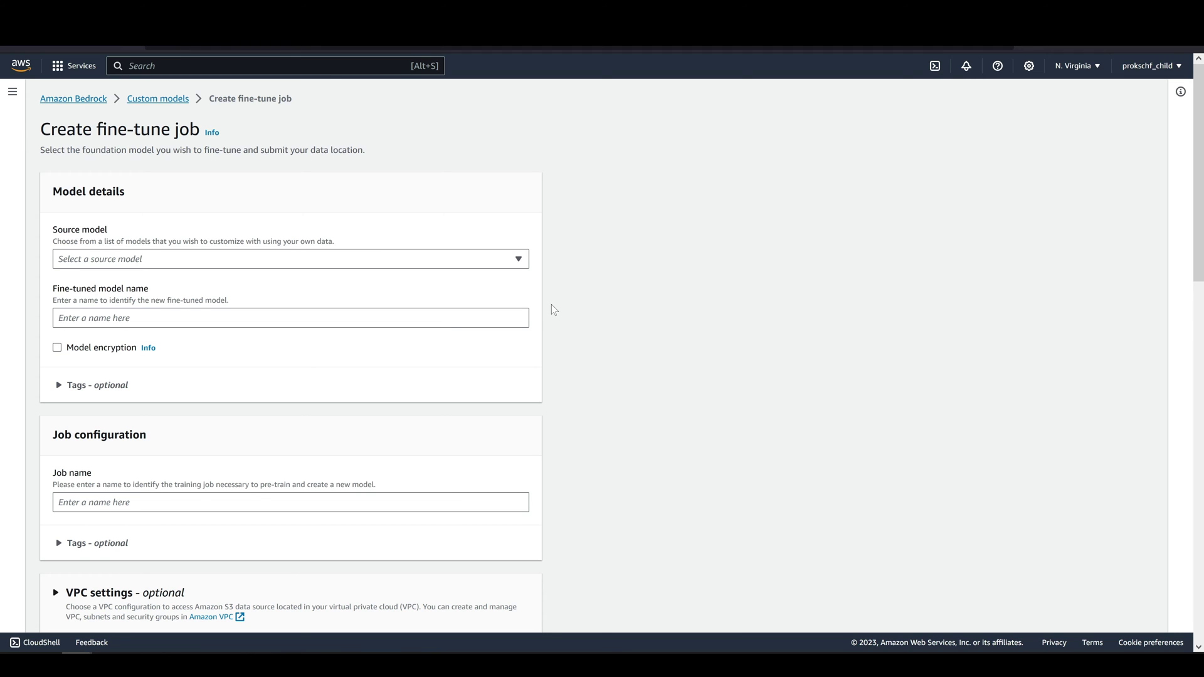
scroll(551, 305, "down", 4)
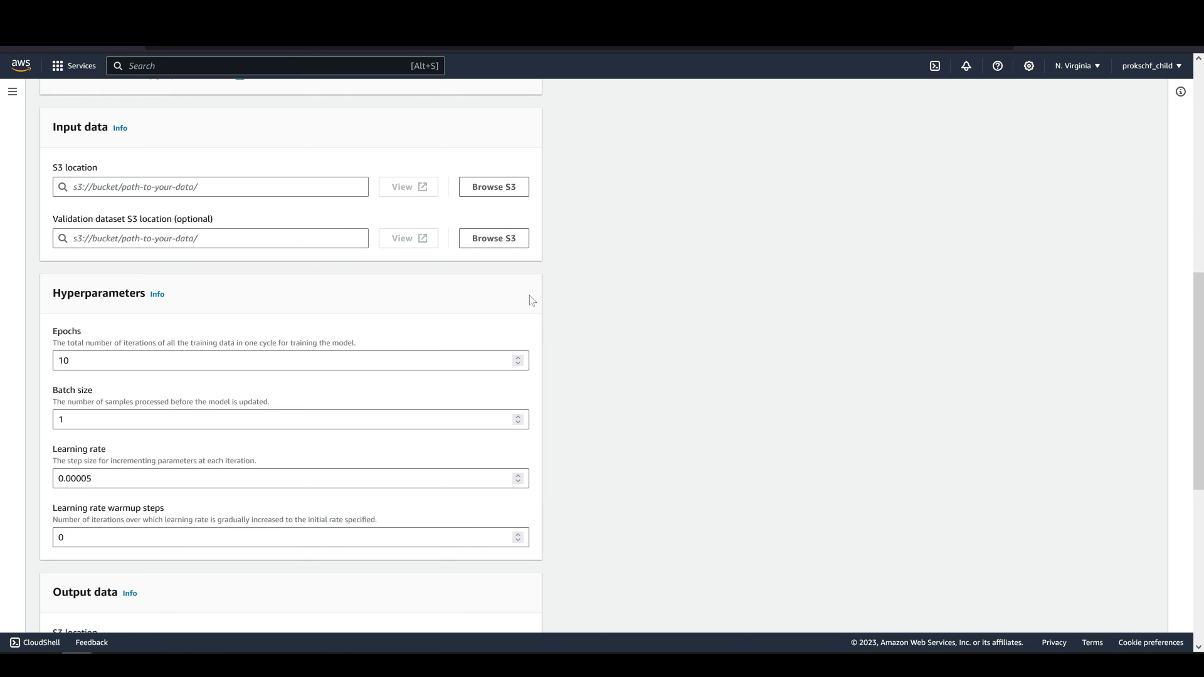
scroll(529, 295, "down", 4)
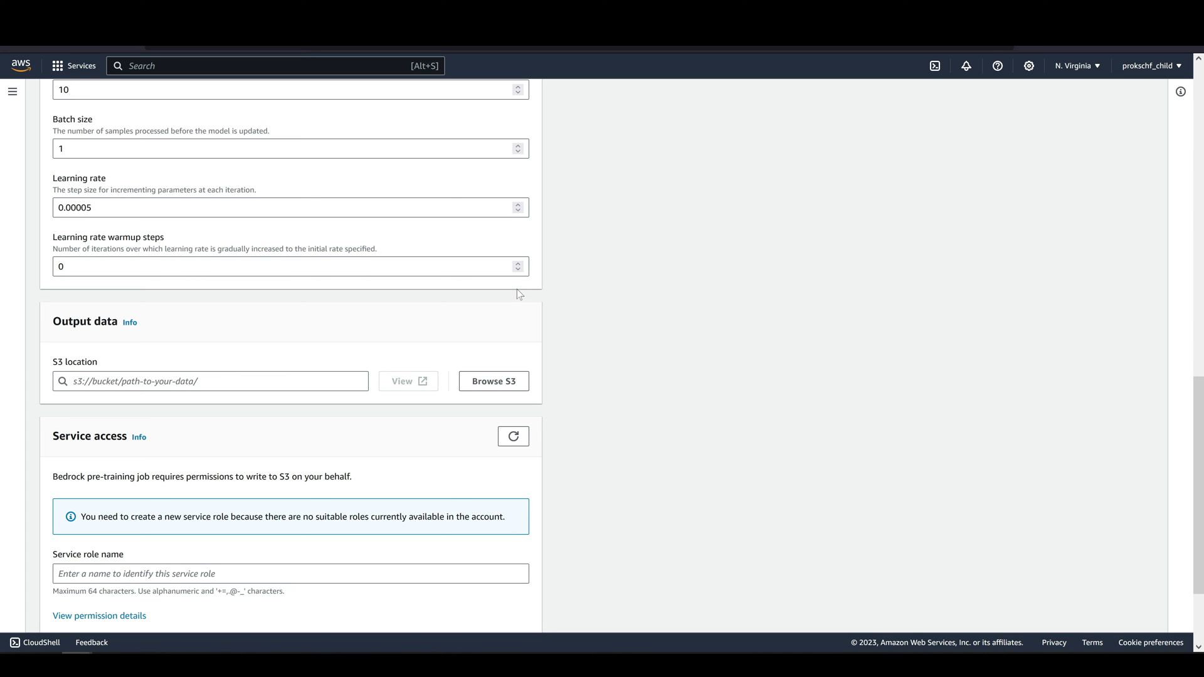
scroll(517, 289, "down", 2)
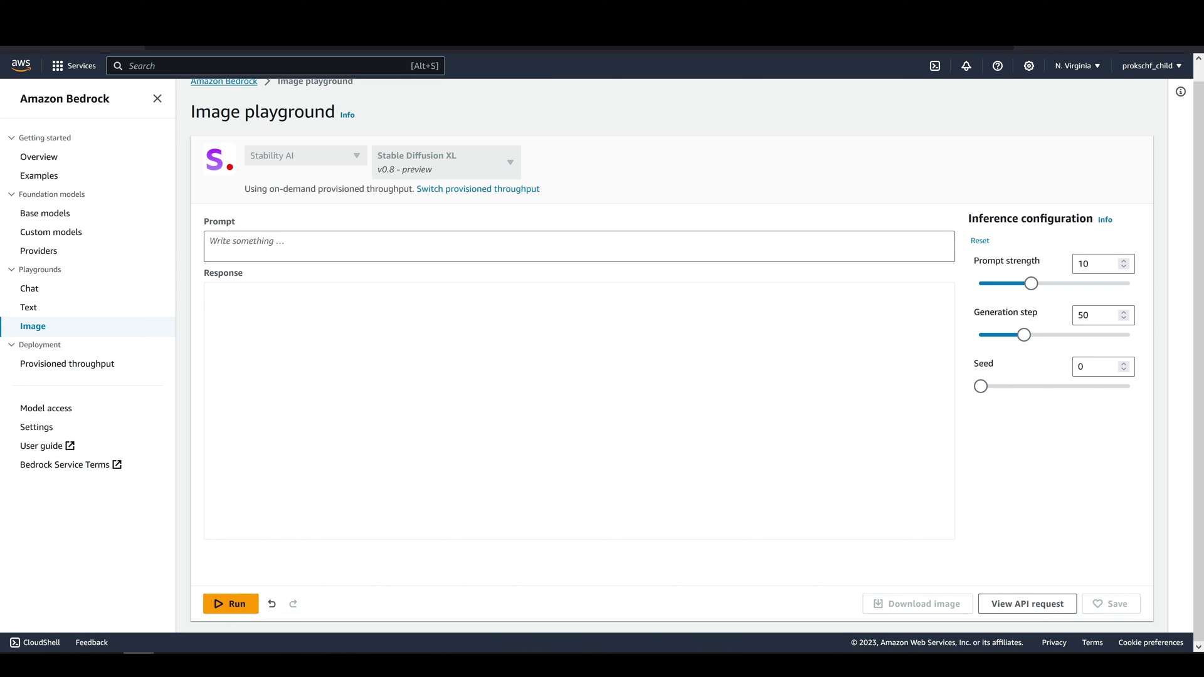
Step: Generate an image with Stable Diffusion XL in the Image playground from the prompt "A happy amazon bedrock user!"
left_click(577, 246)
type("A hap")
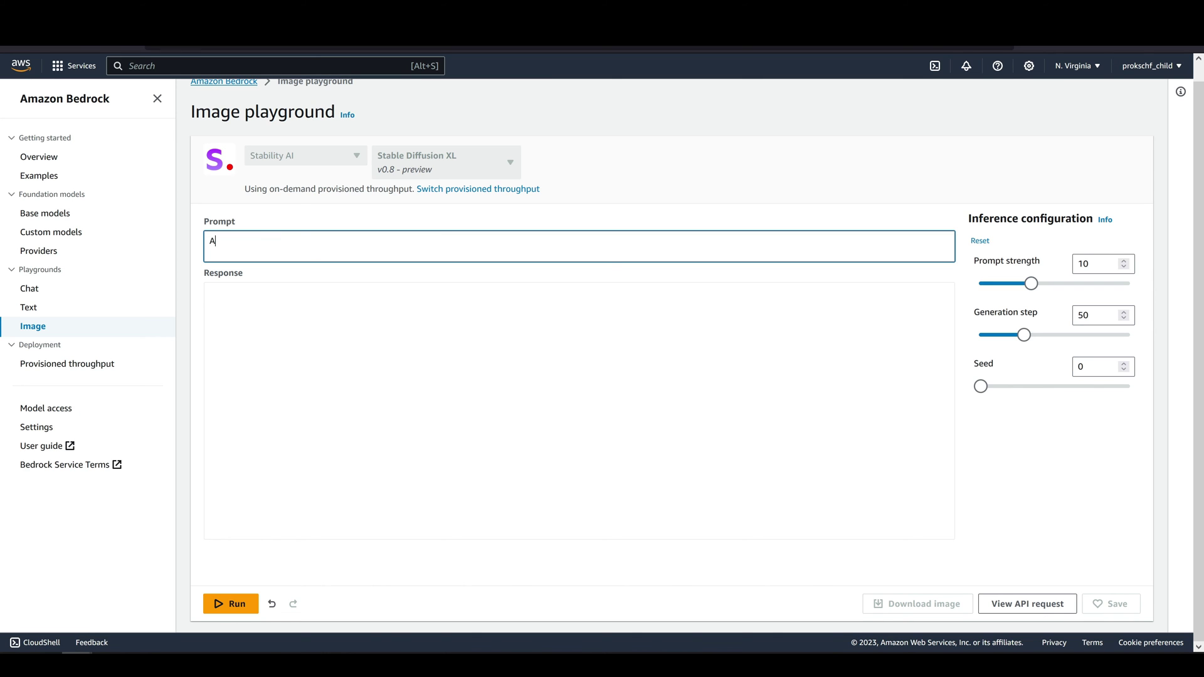
type("py amazon bedrock user!")
left_click(229, 608)
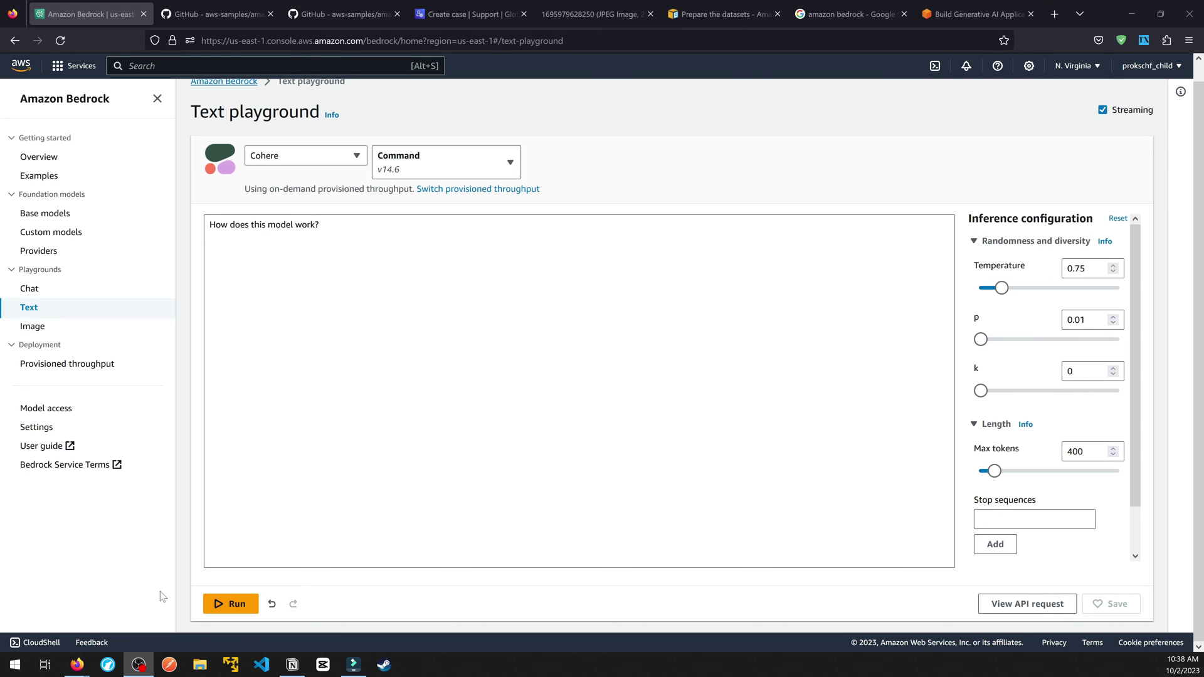
Step: Run the prompt "How does this model work?" on Cohere's Command v14.6 model in the Text playground
left_click(226, 604)
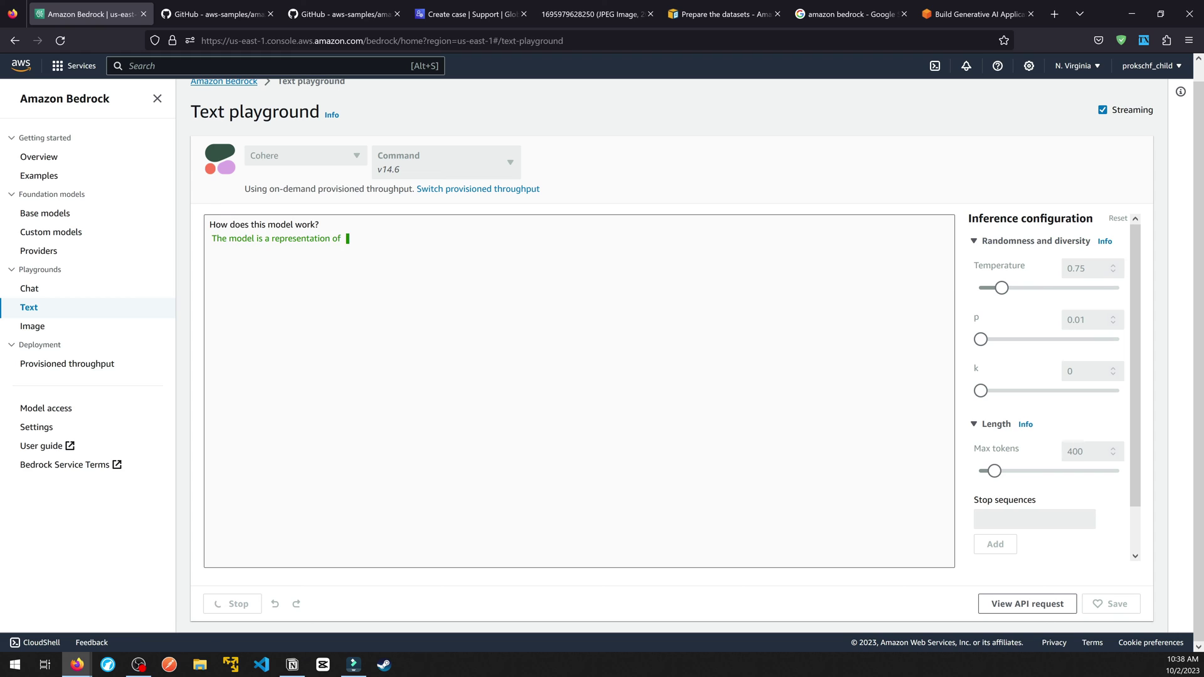